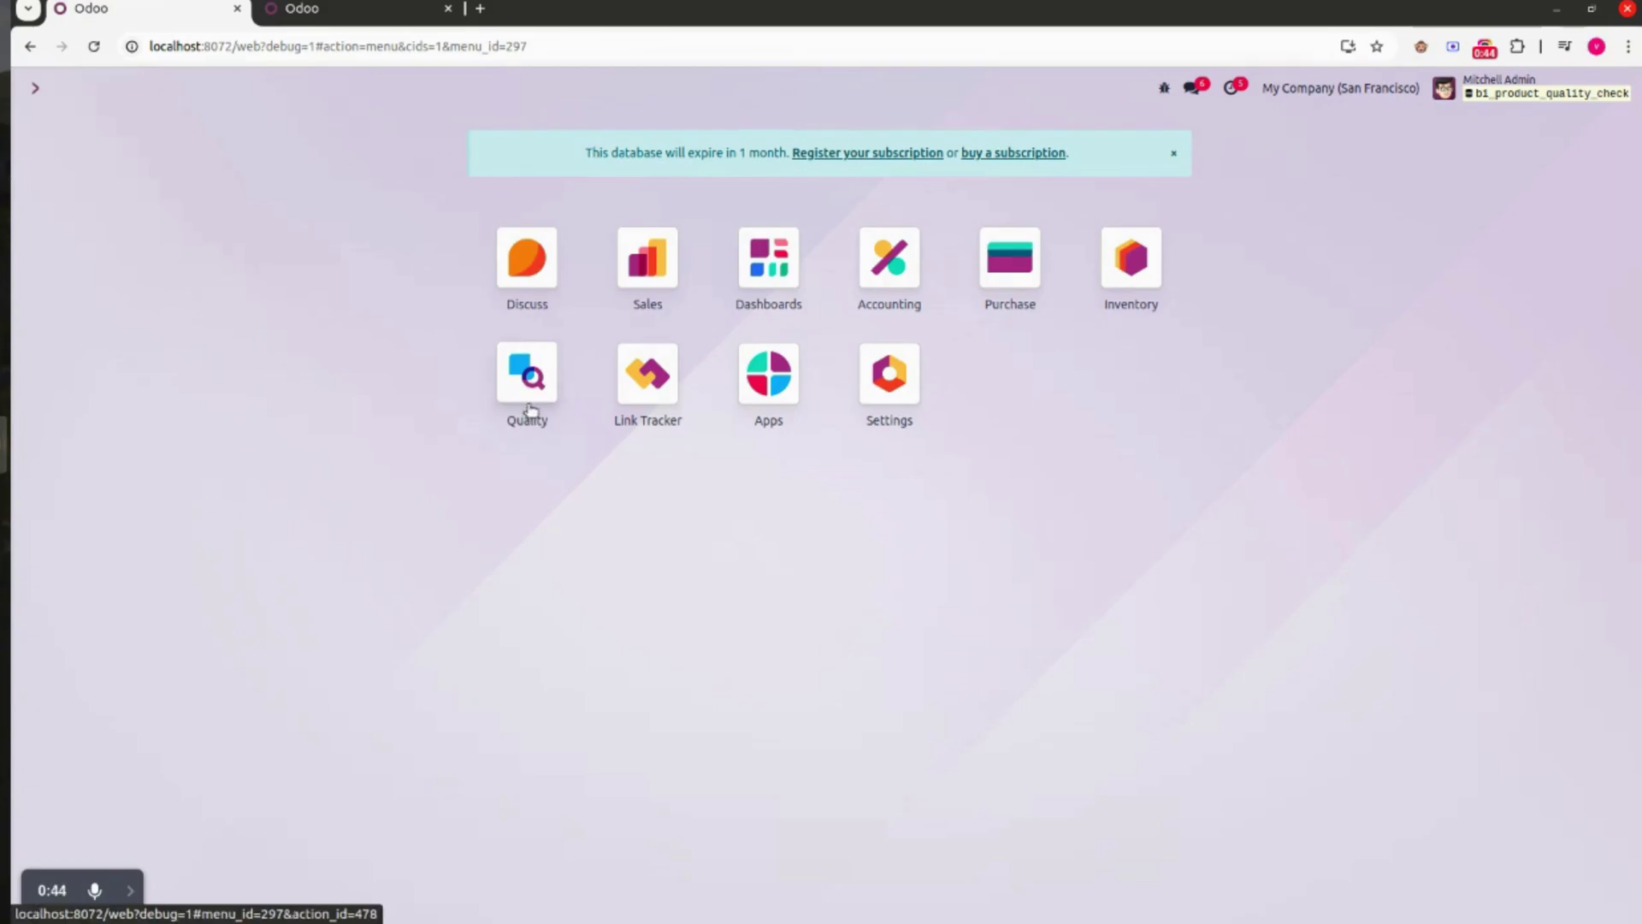
Open the Quality app's control points and start a new quality control point
left_click(524, 374)
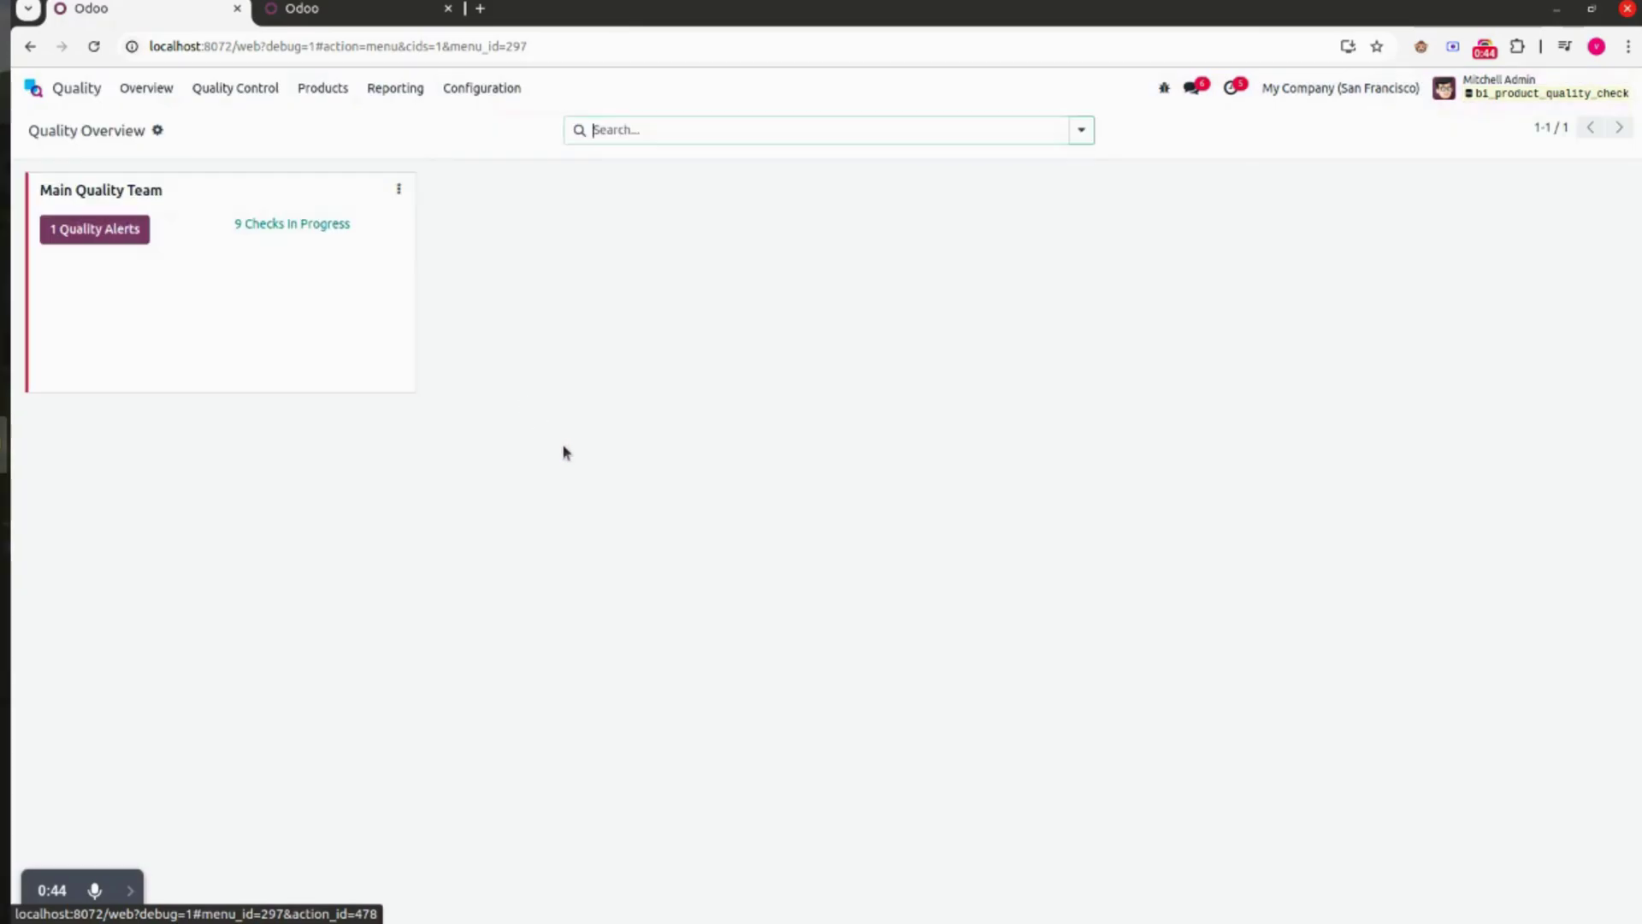
left_click(233, 90)
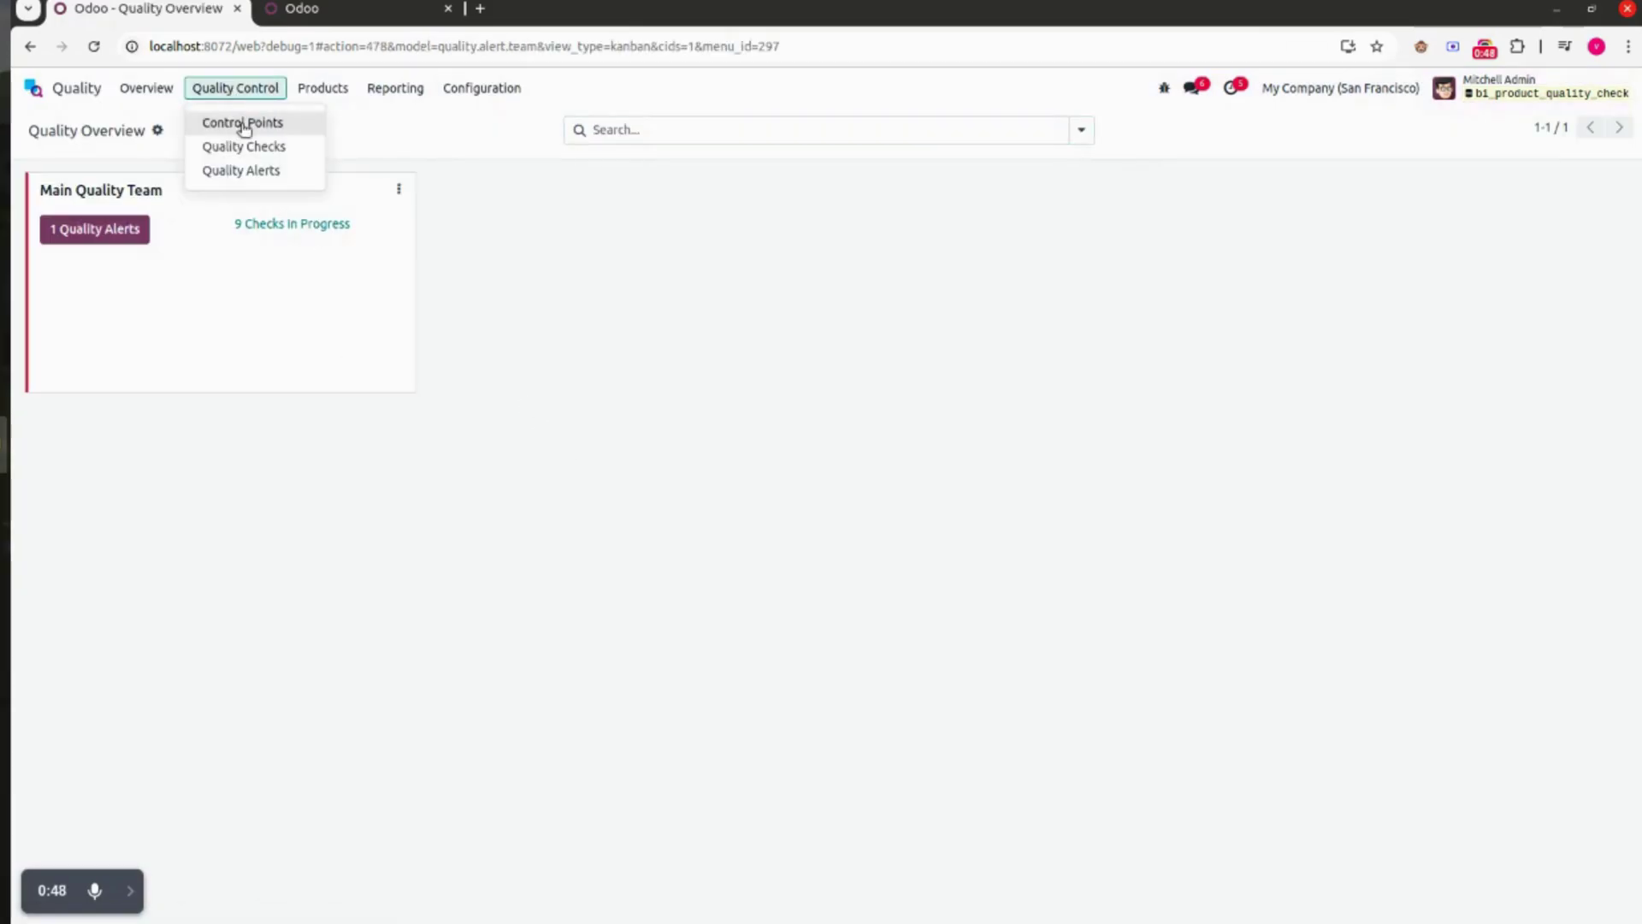
left_click(242, 122)
left_click(47, 130)
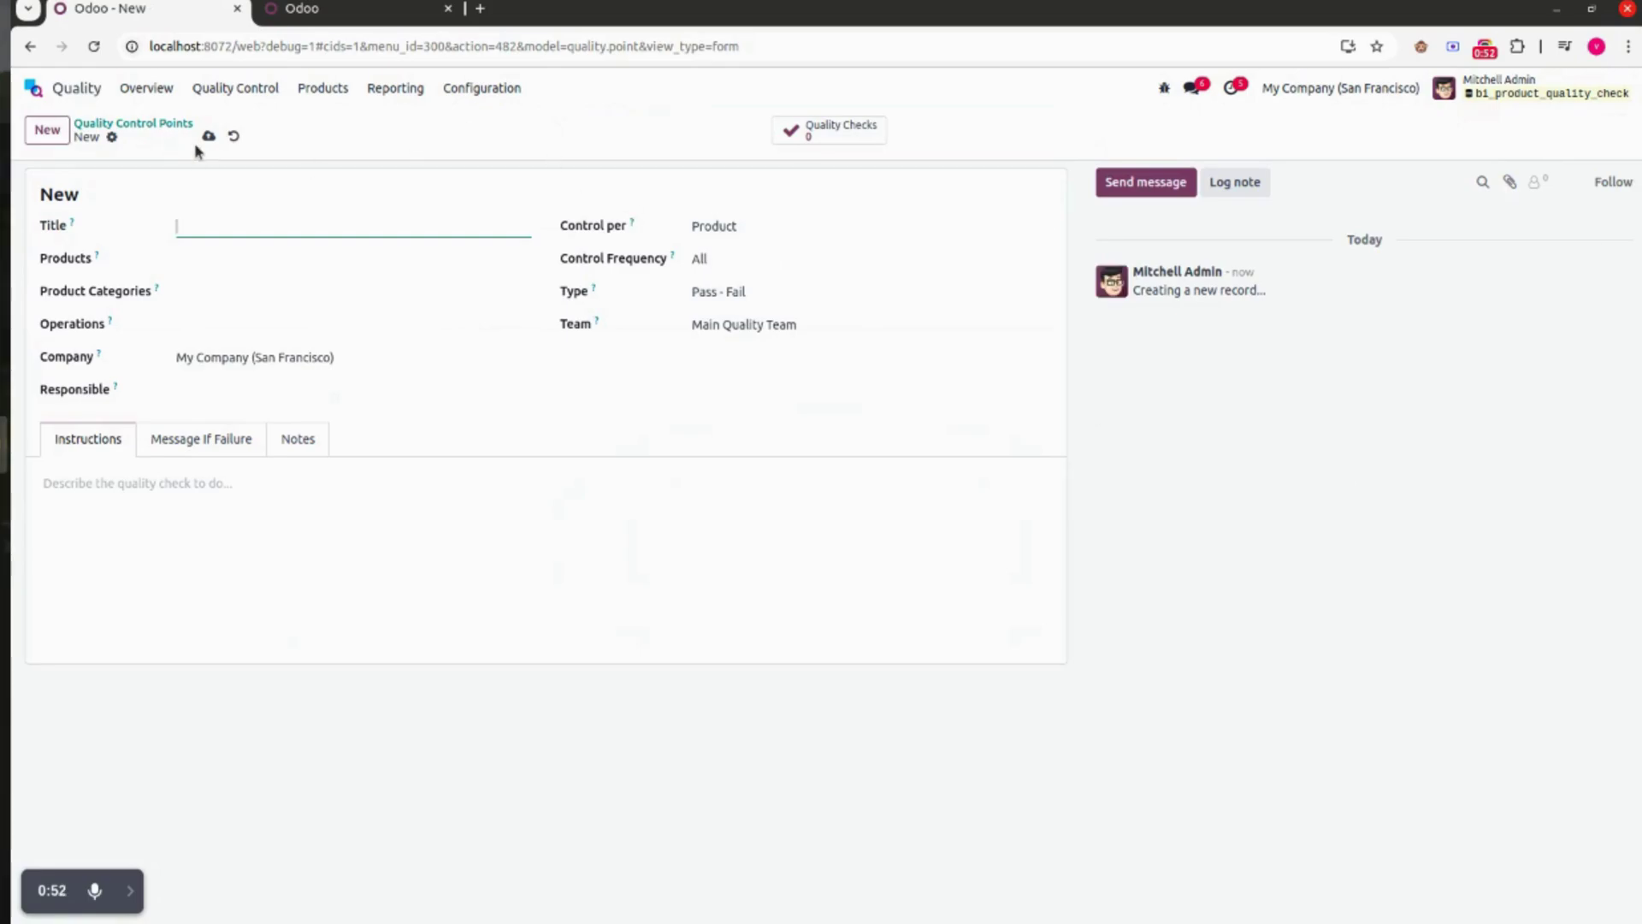
Add the product [E-COM10] Pedal Bin and the product category All to the control point
left_click(220, 260)
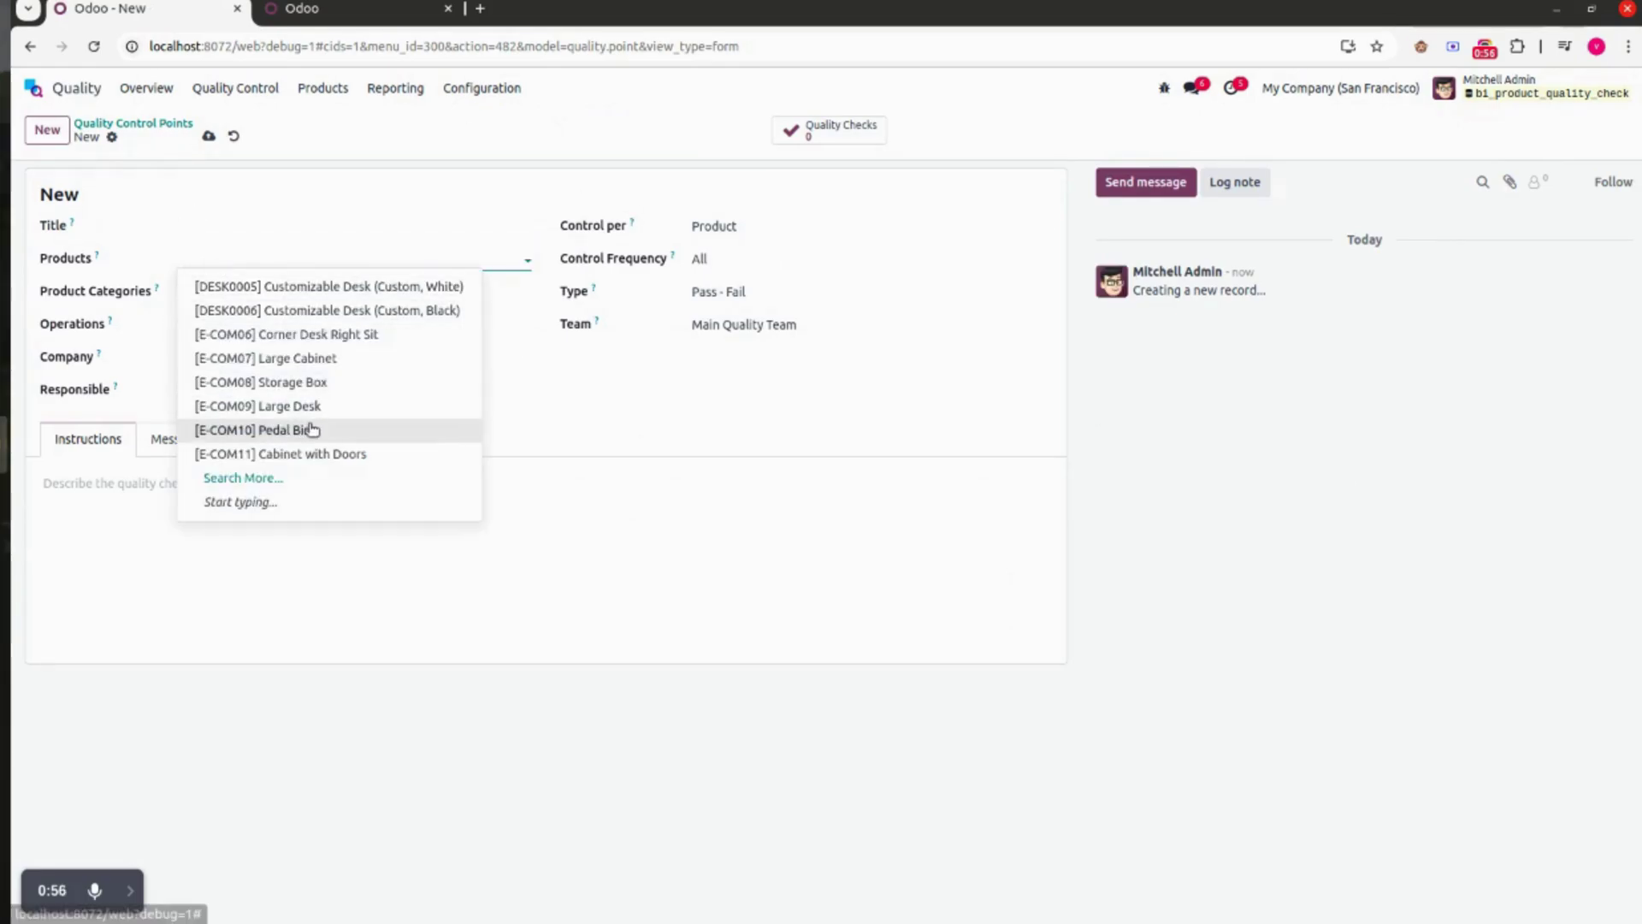
left_click(324, 430)
left_click(231, 292)
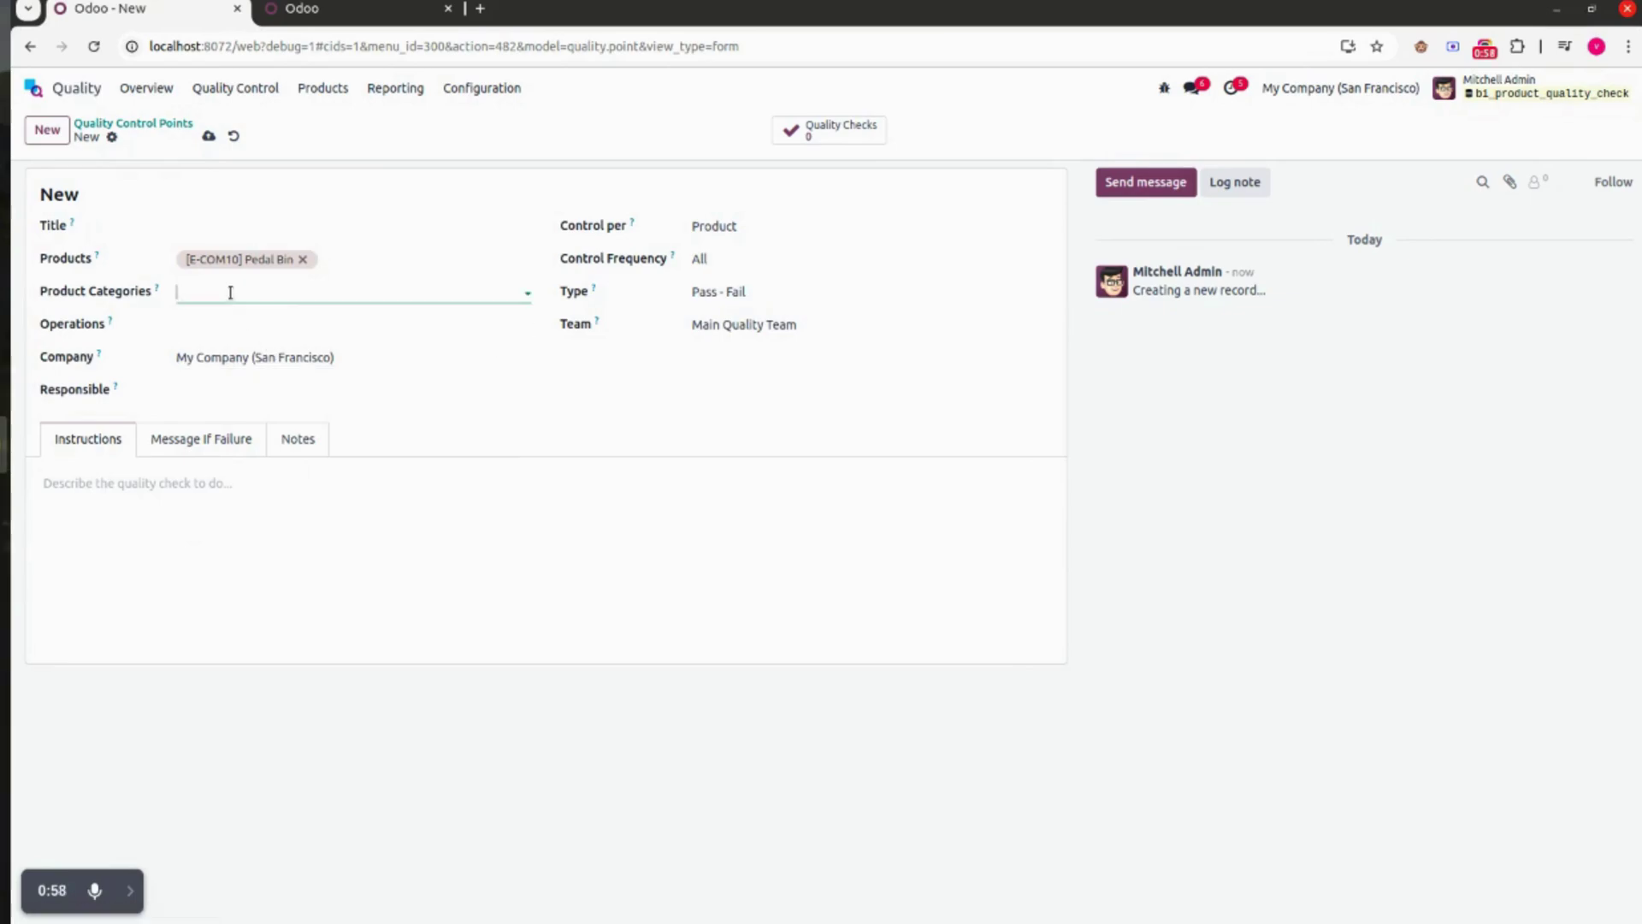
left_click(243, 322)
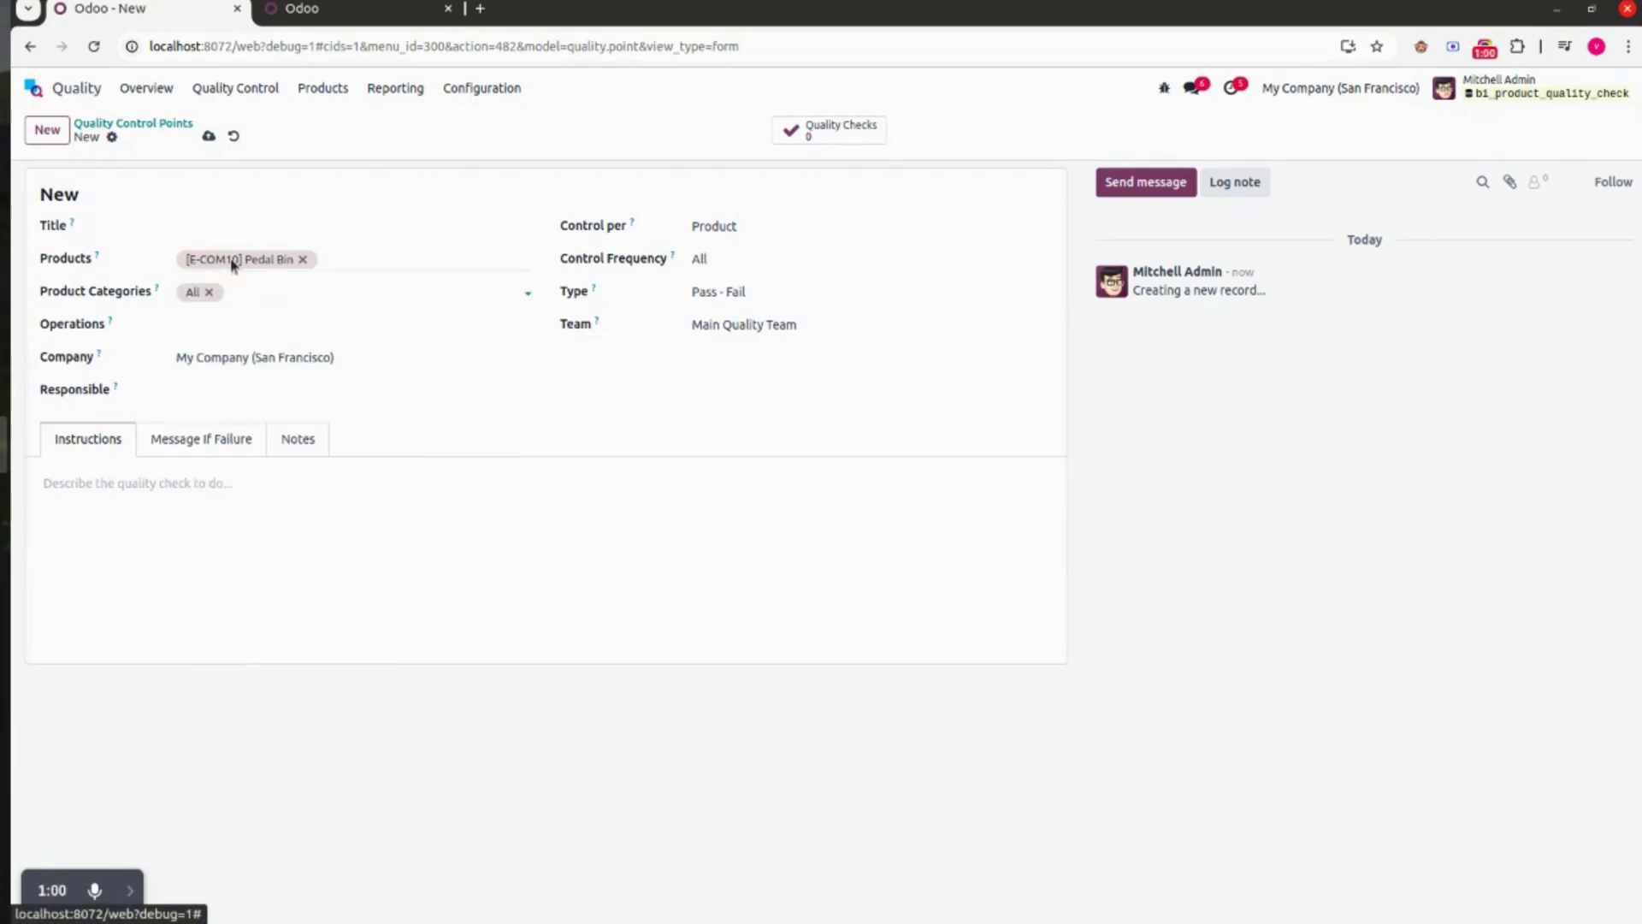
Title the quality control point "Pedal Bin"
left_click(244, 224)
type("P")
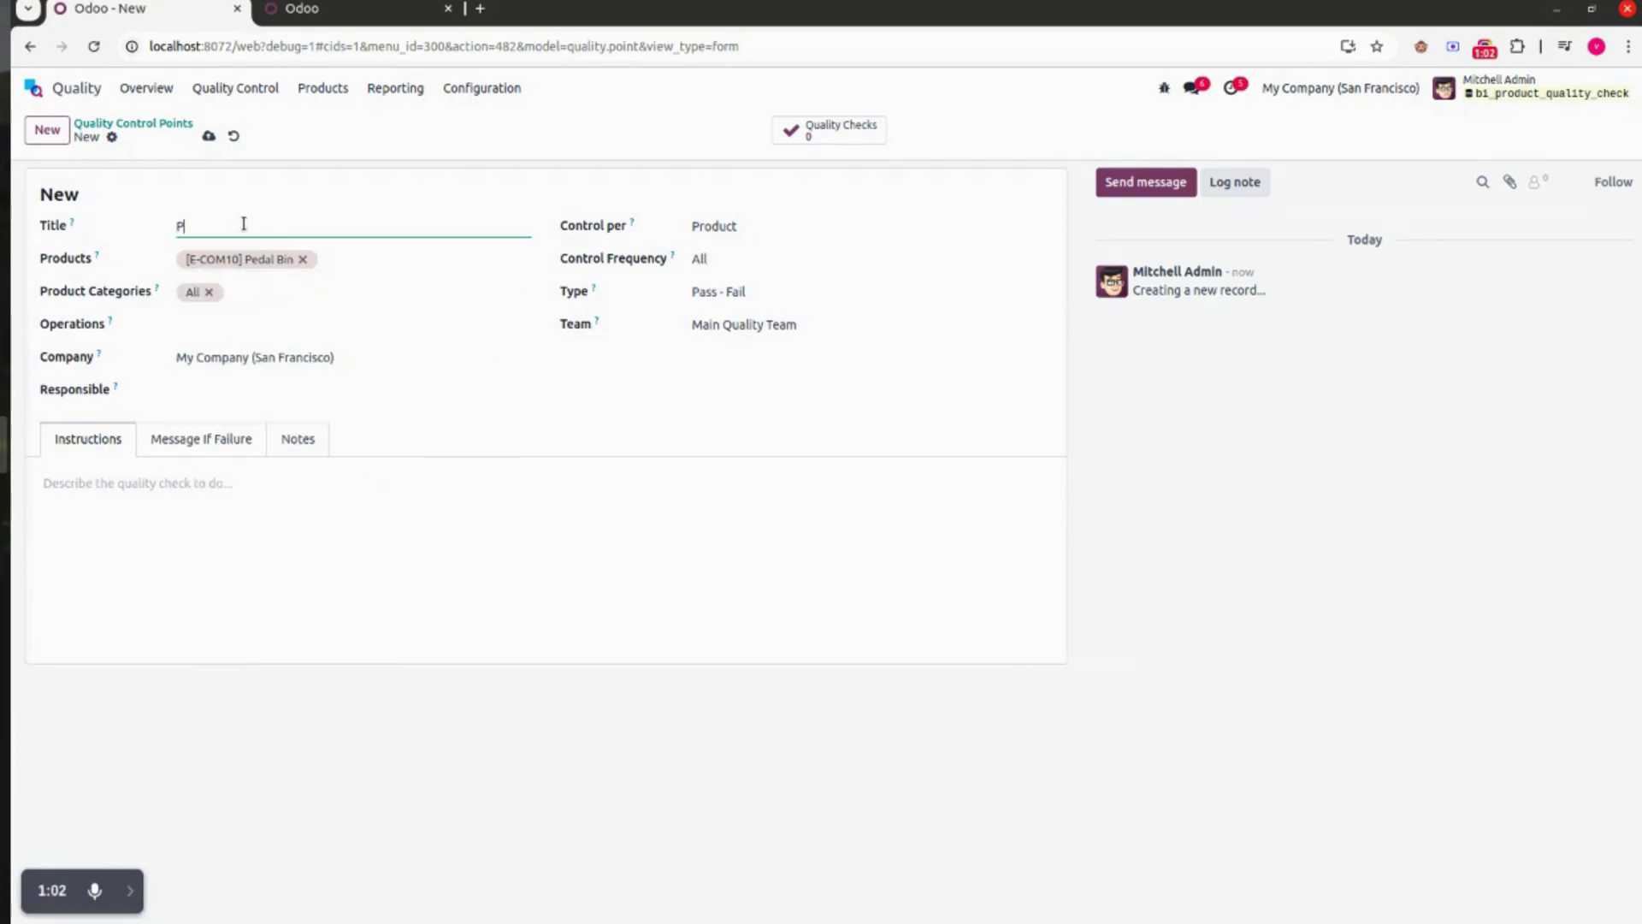
type("edal Bin")
Set the control point's operation to YourCompany: Receipts and assign the administrator user as responsible
left_click(201, 325)
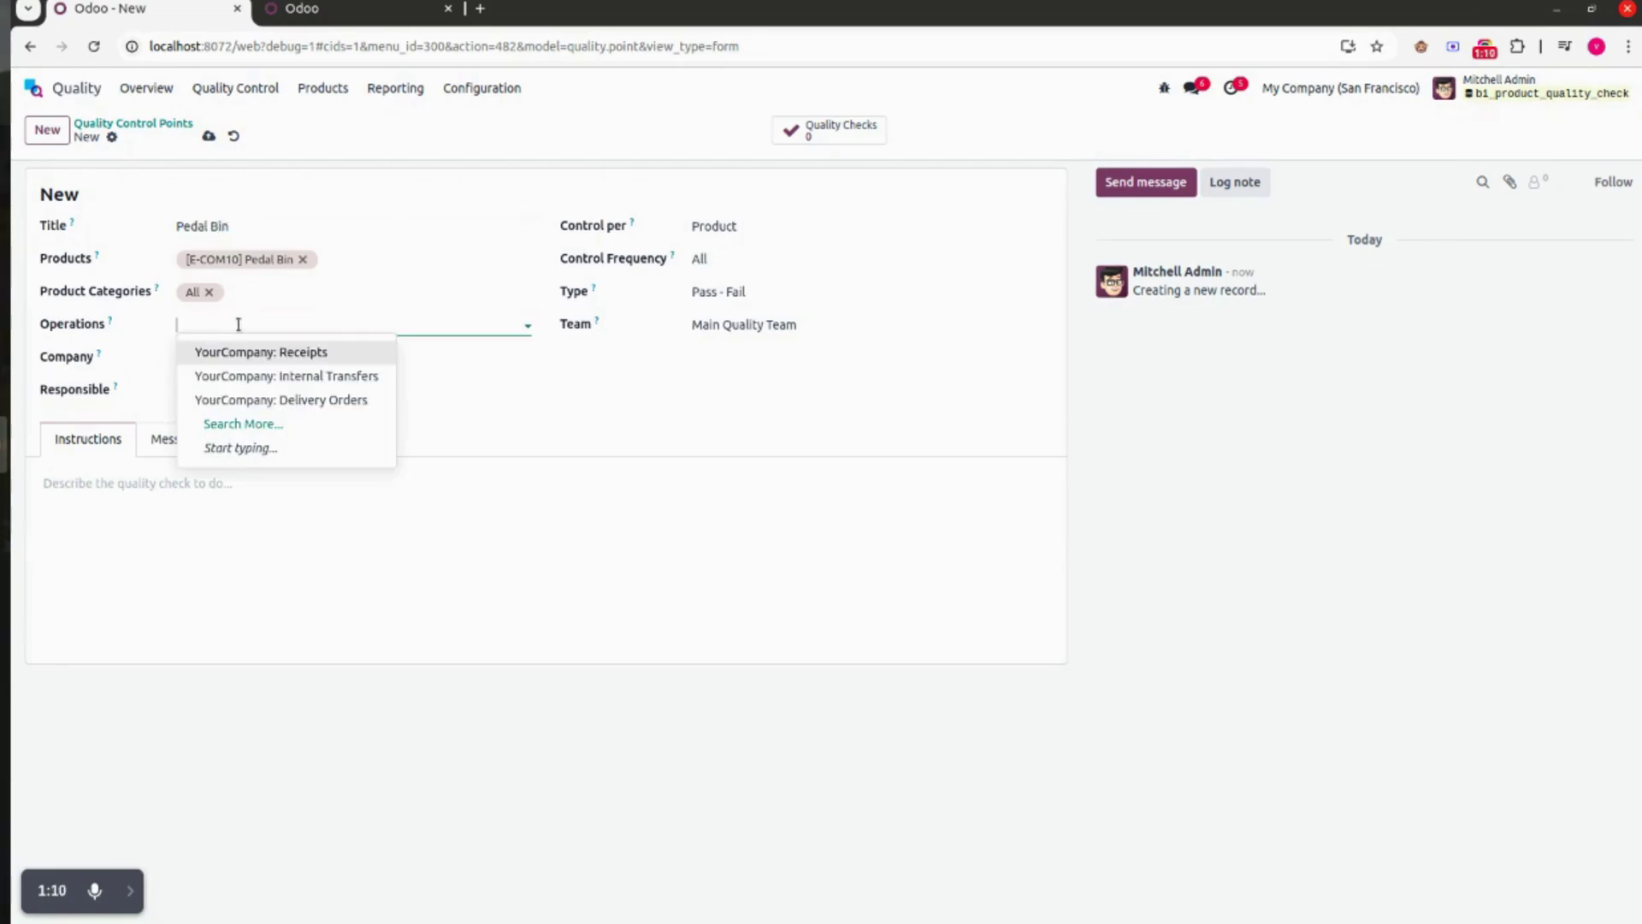
left_click(338, 359)
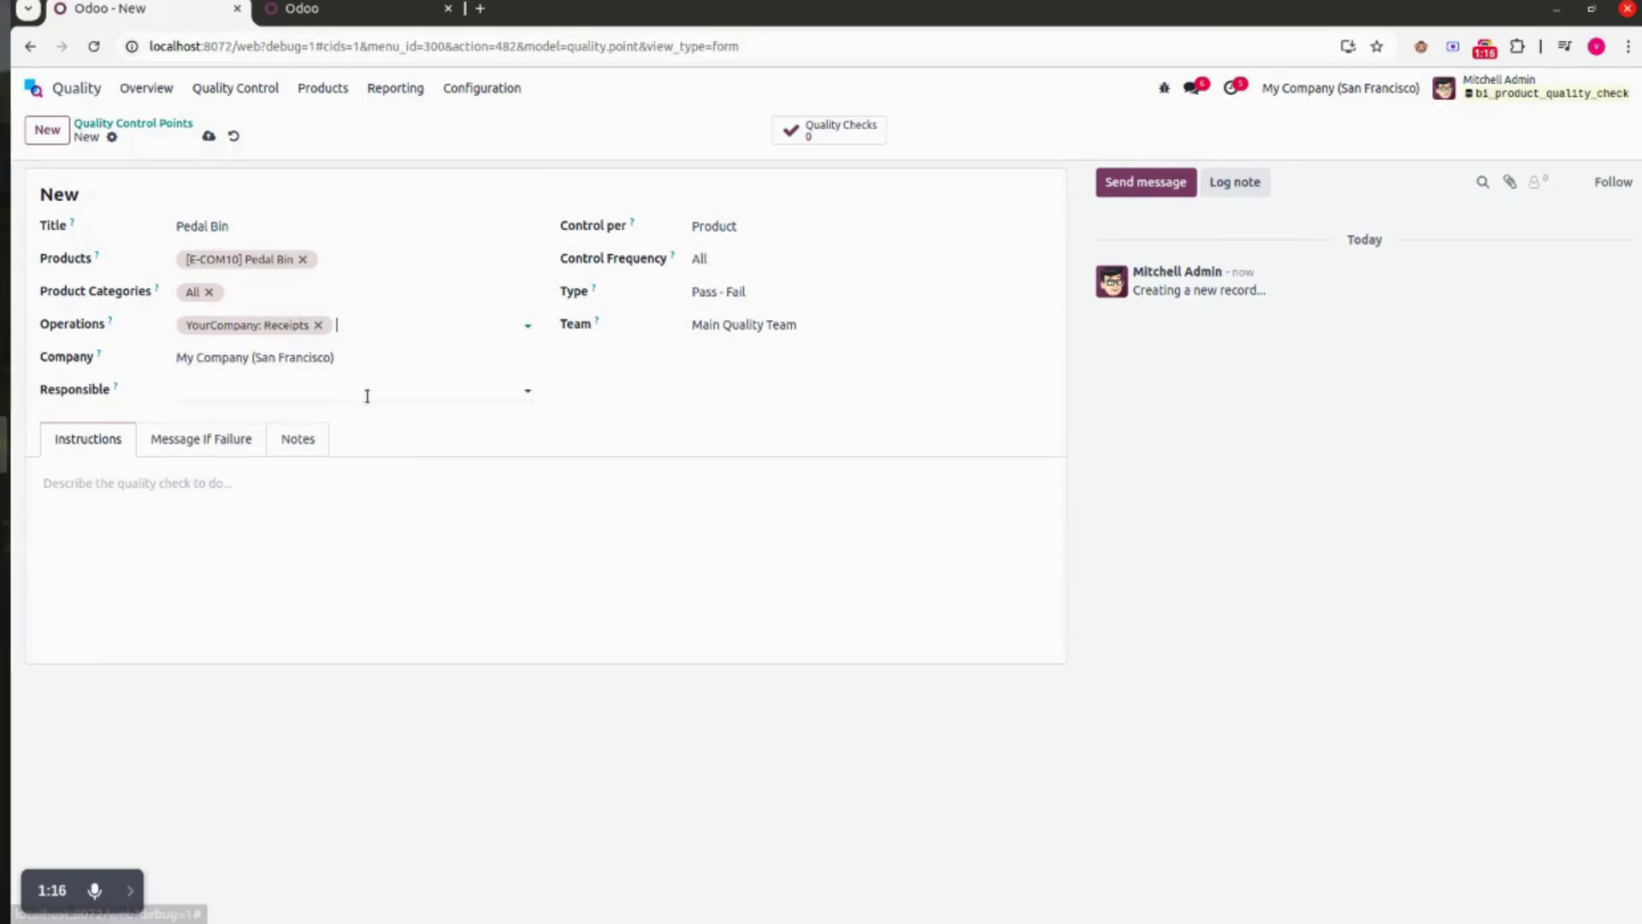
left_click(351, 399)
left_click(289, 423)
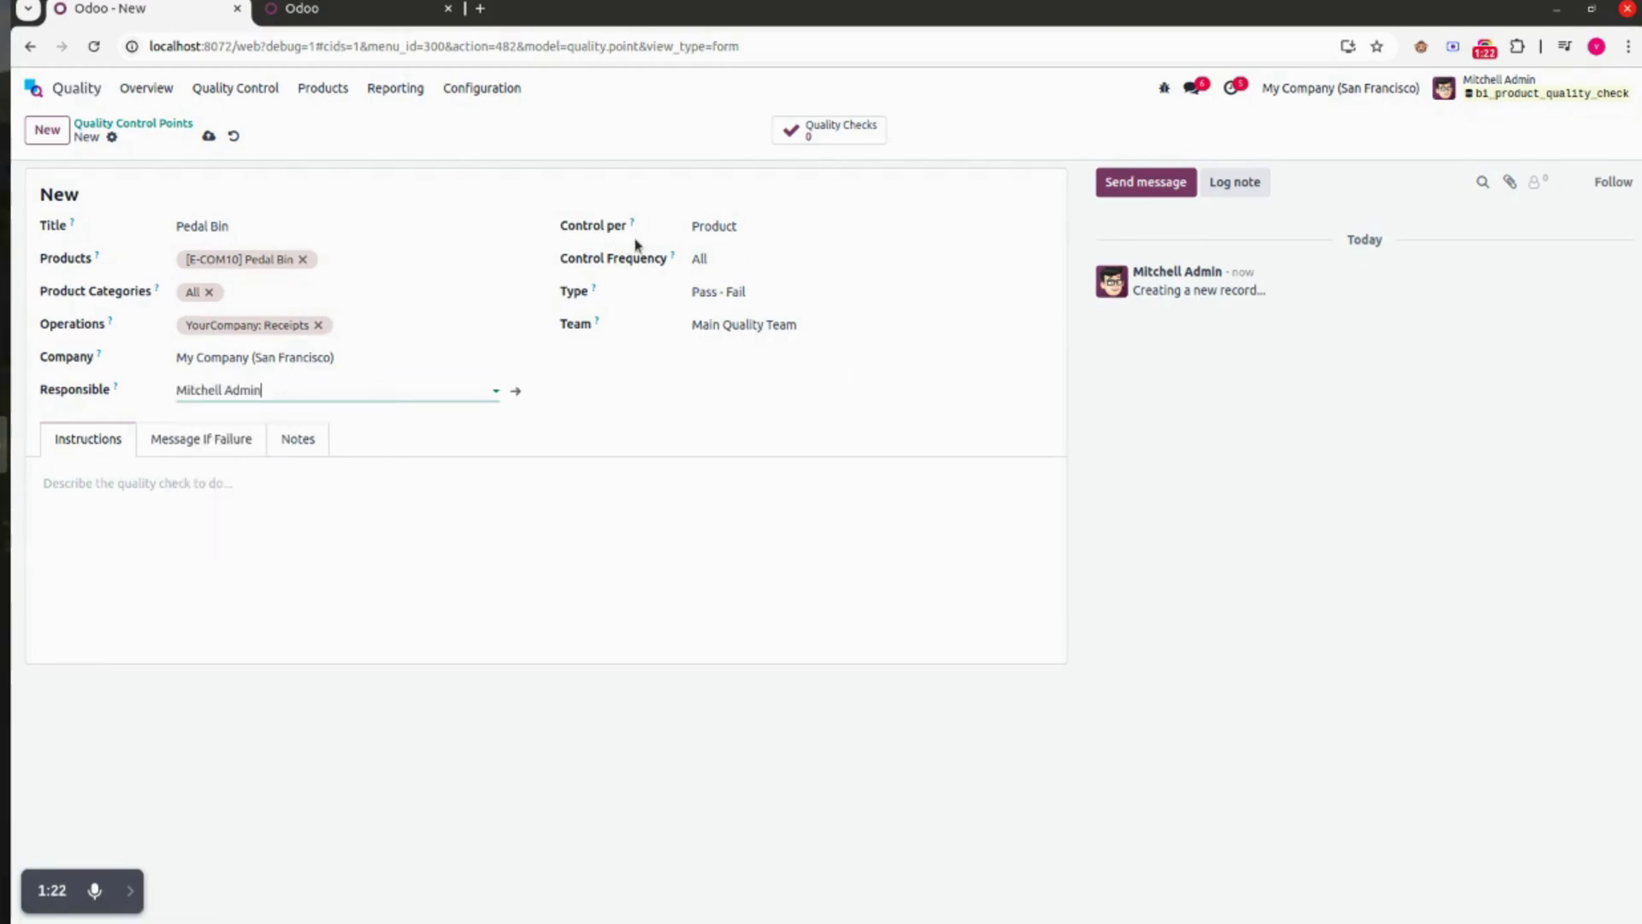
Review the choices offered for the control point's Control per, Control Frequency, Type and Team settings
left_click(751, 228)
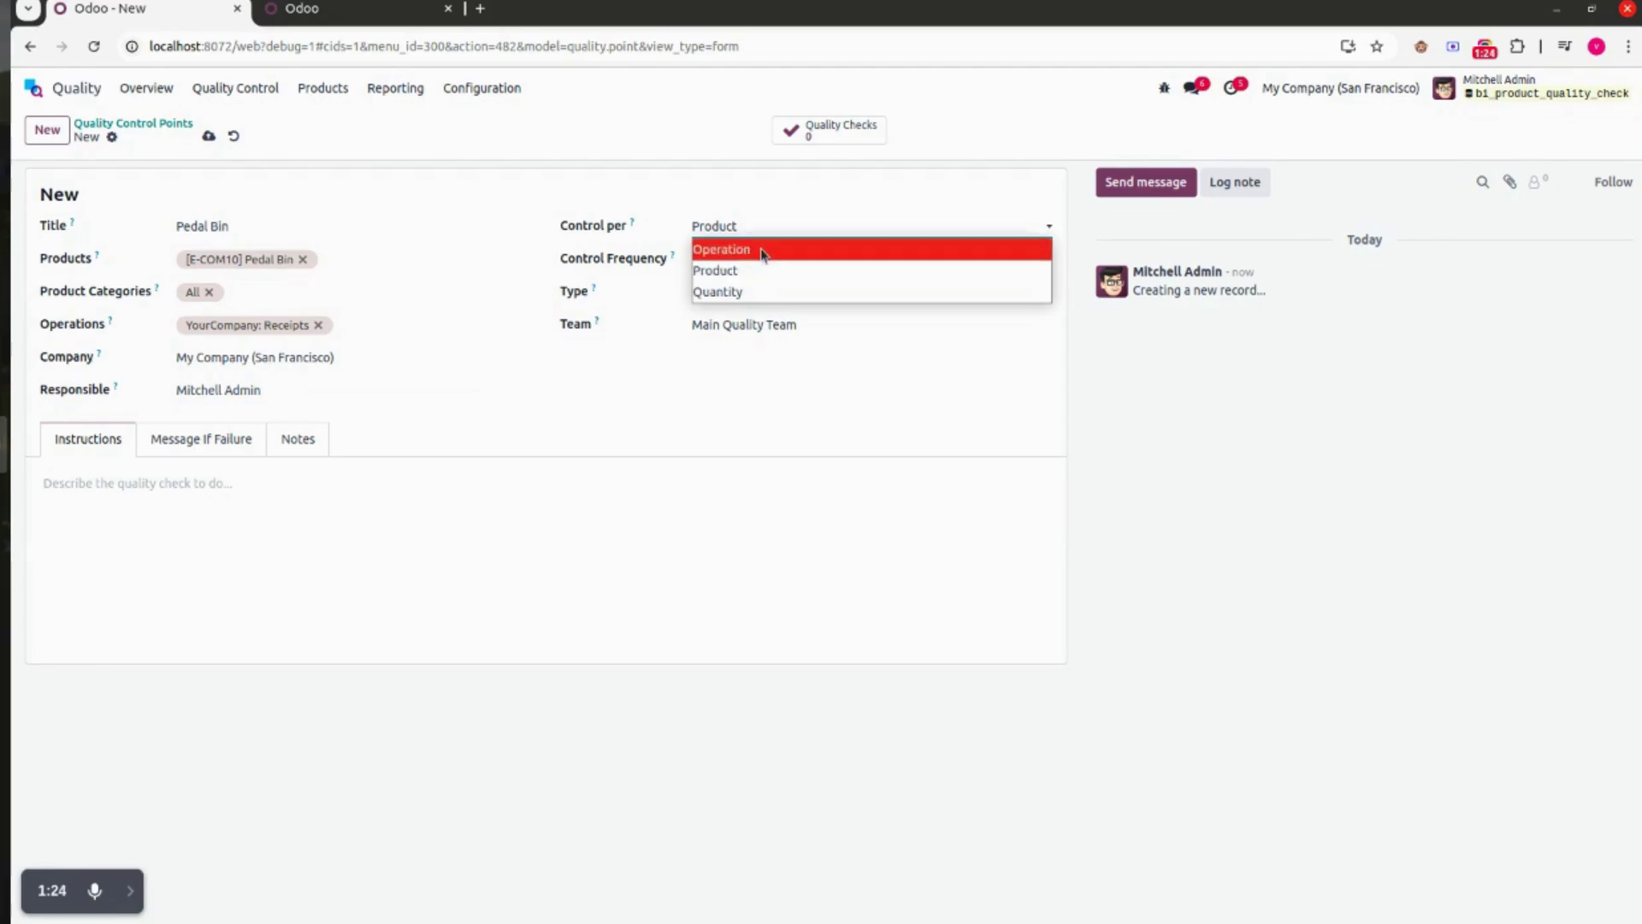
left_click(575, 277)
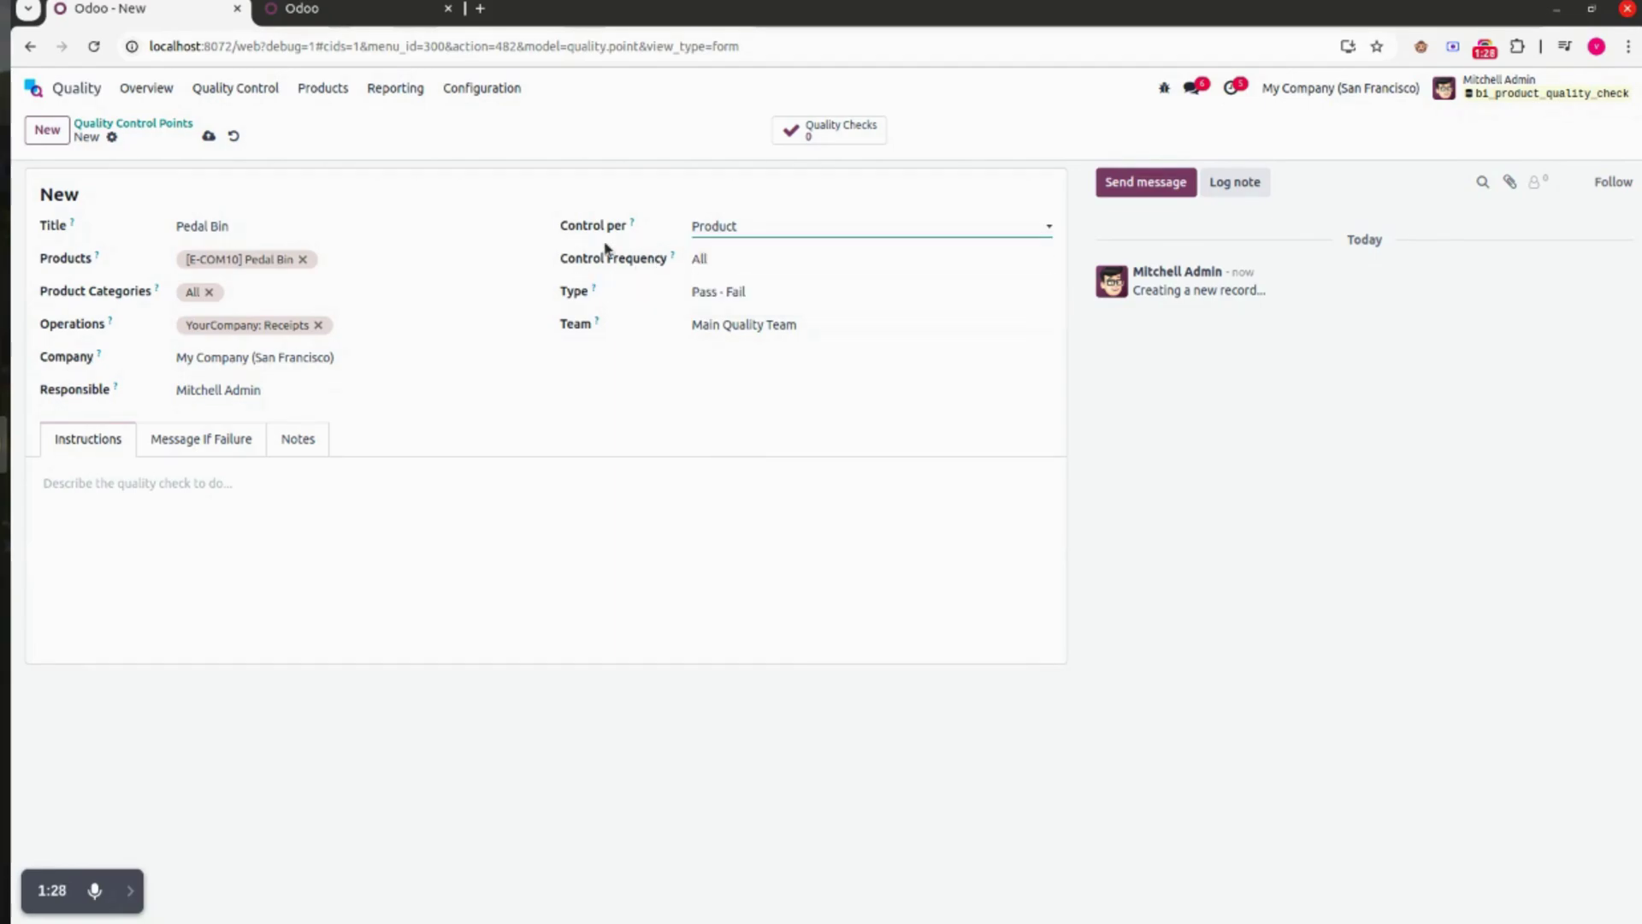
left_click(737, 263)
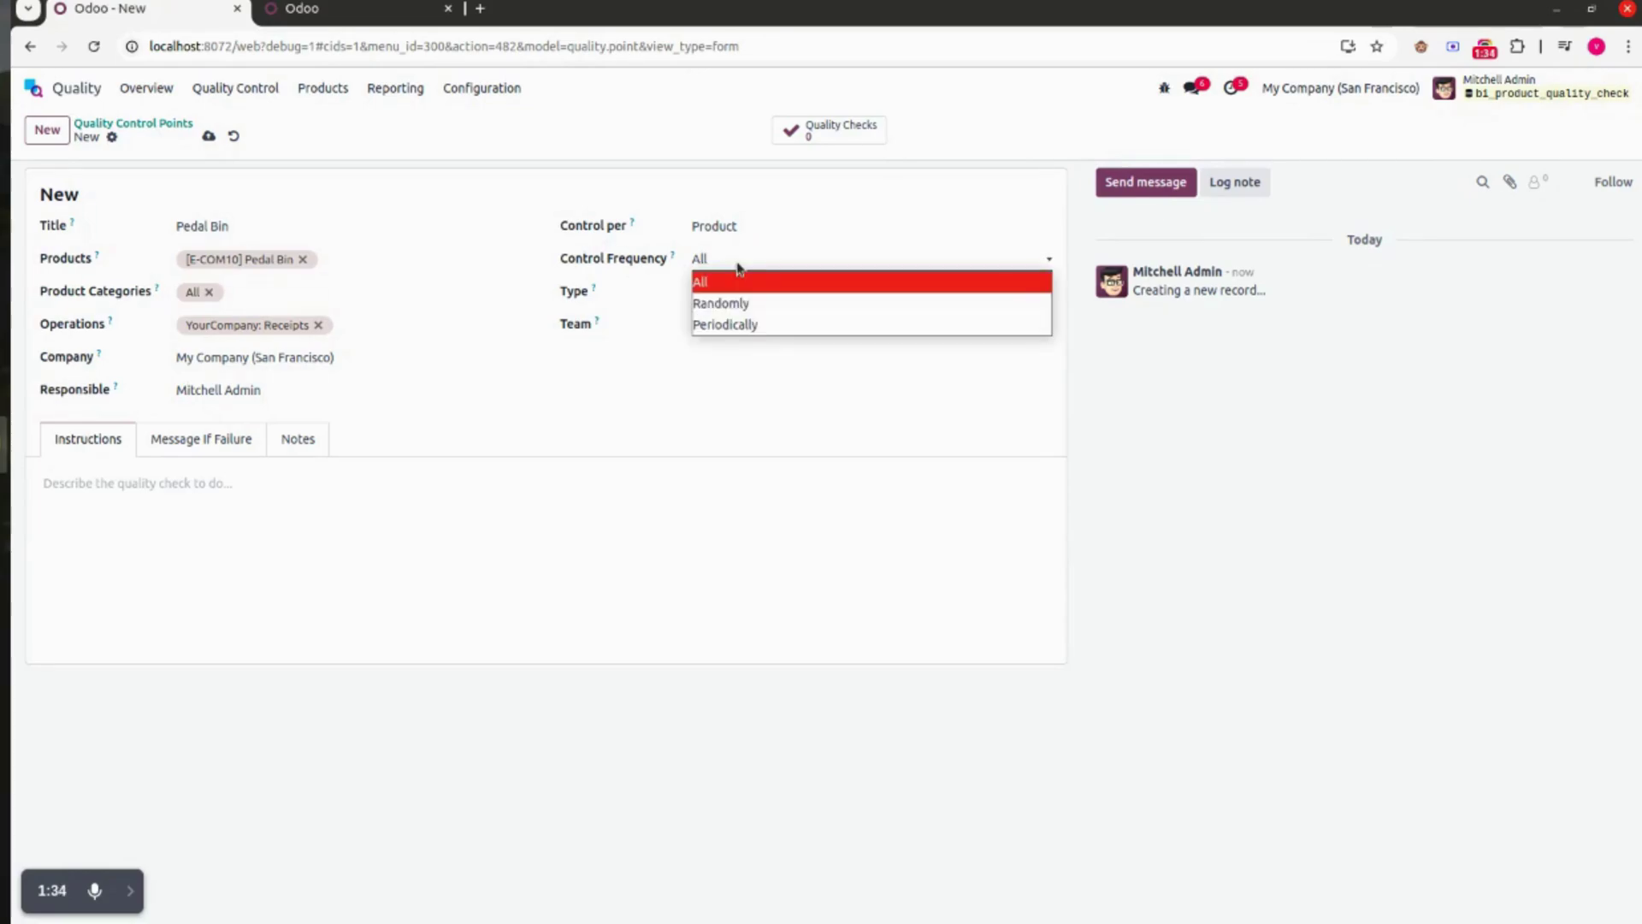
left_click(738, 278)
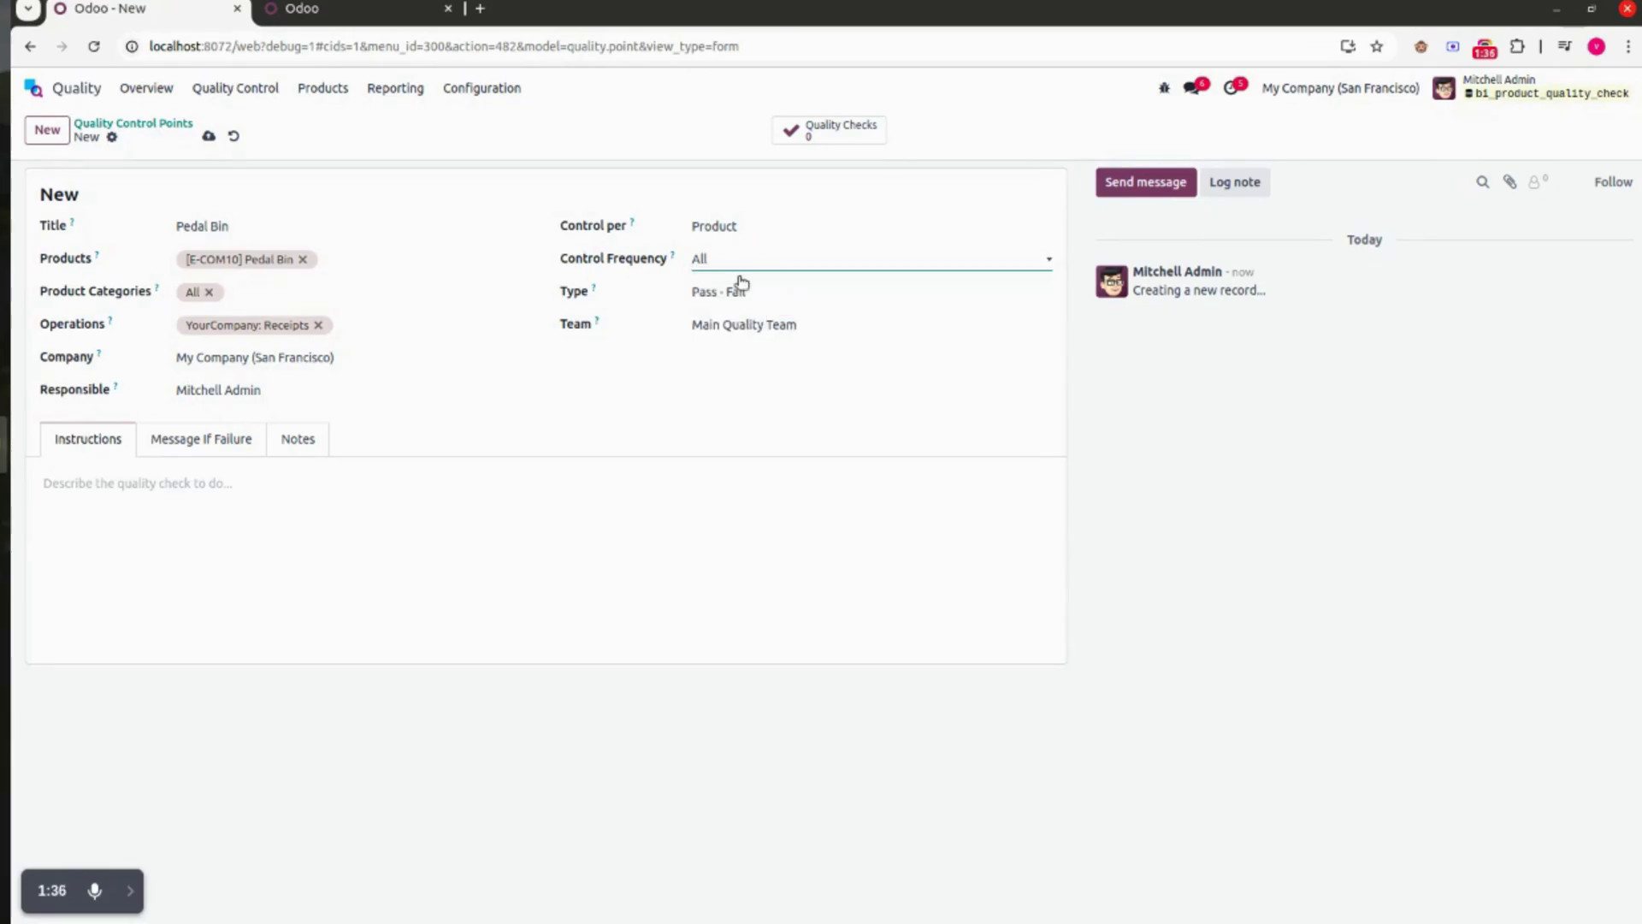
left_click(781, 293)
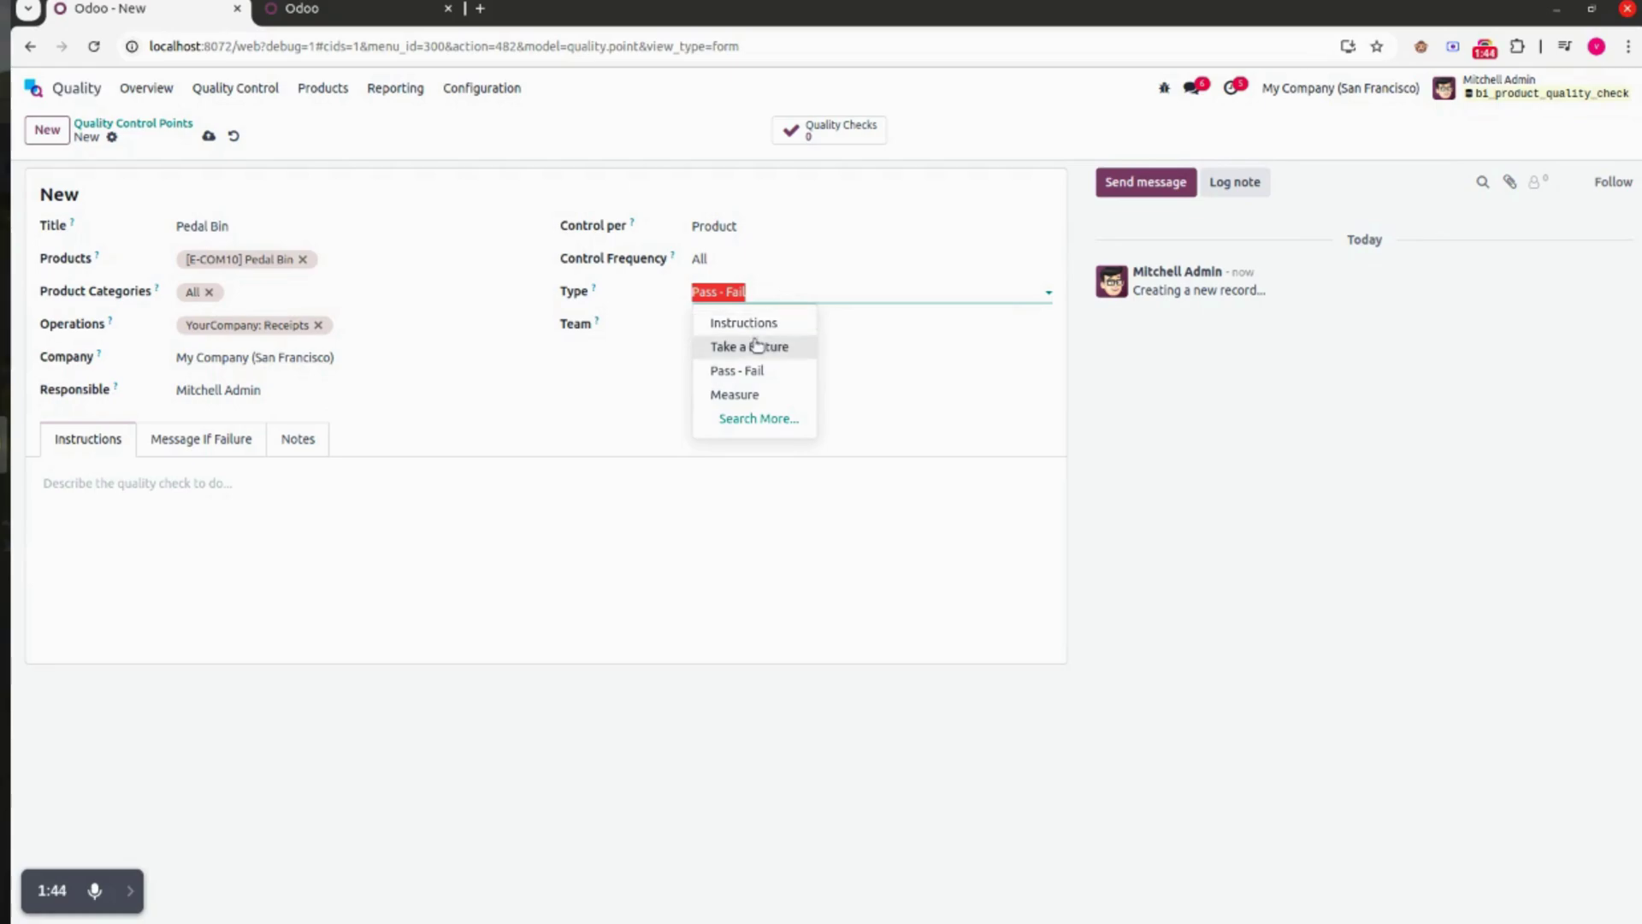
left_click(663, 318)
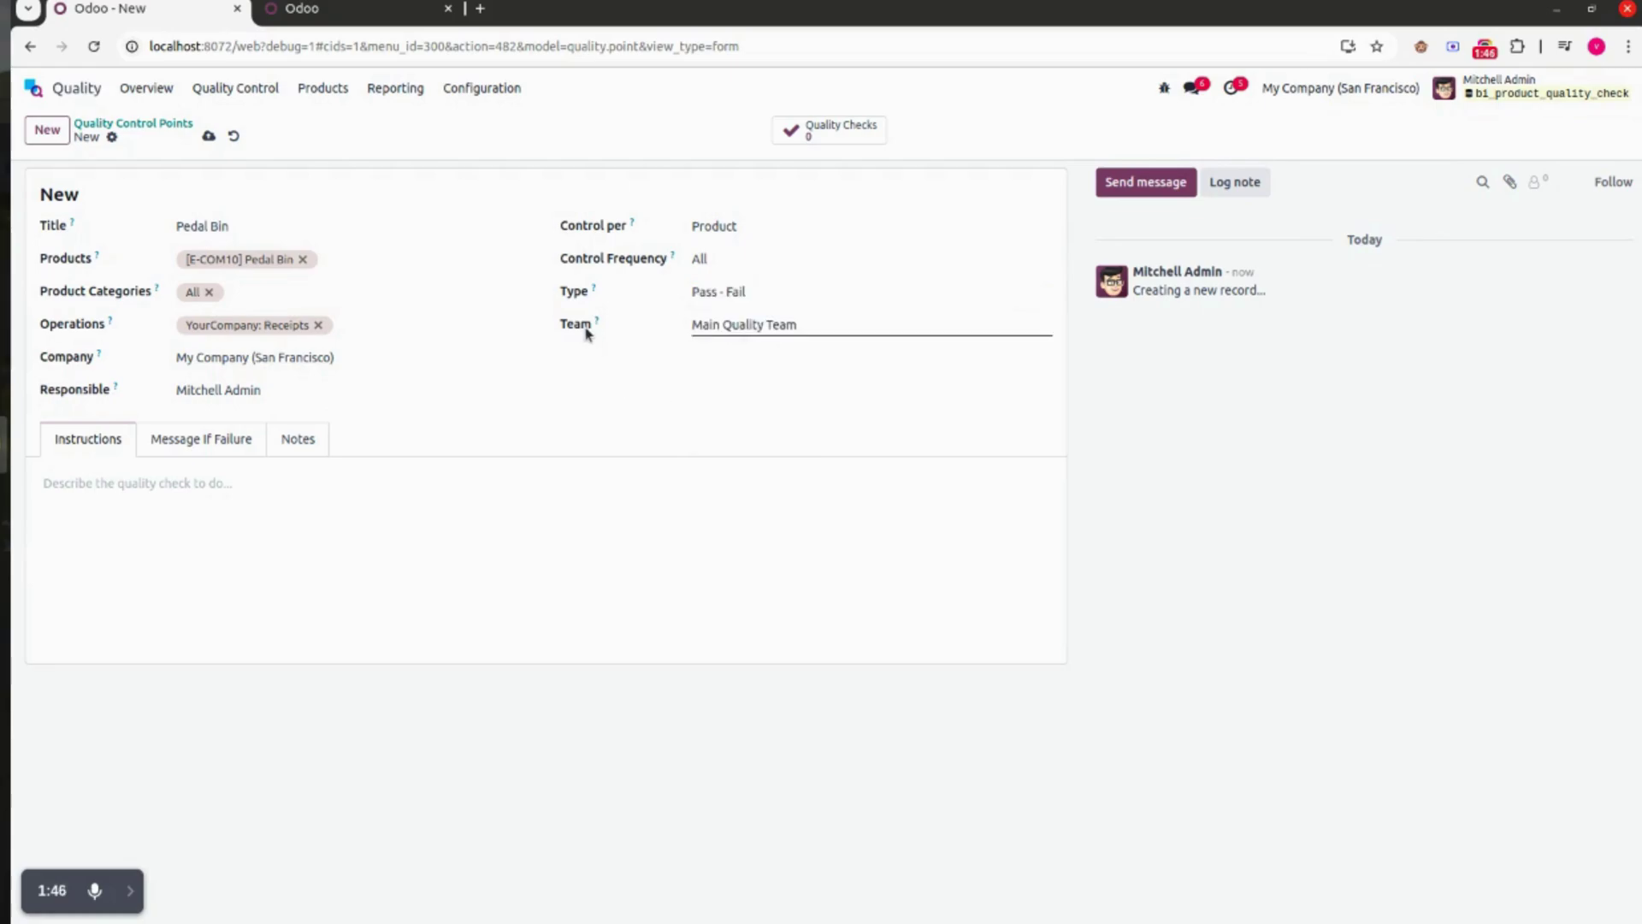
left_click(814, 327)
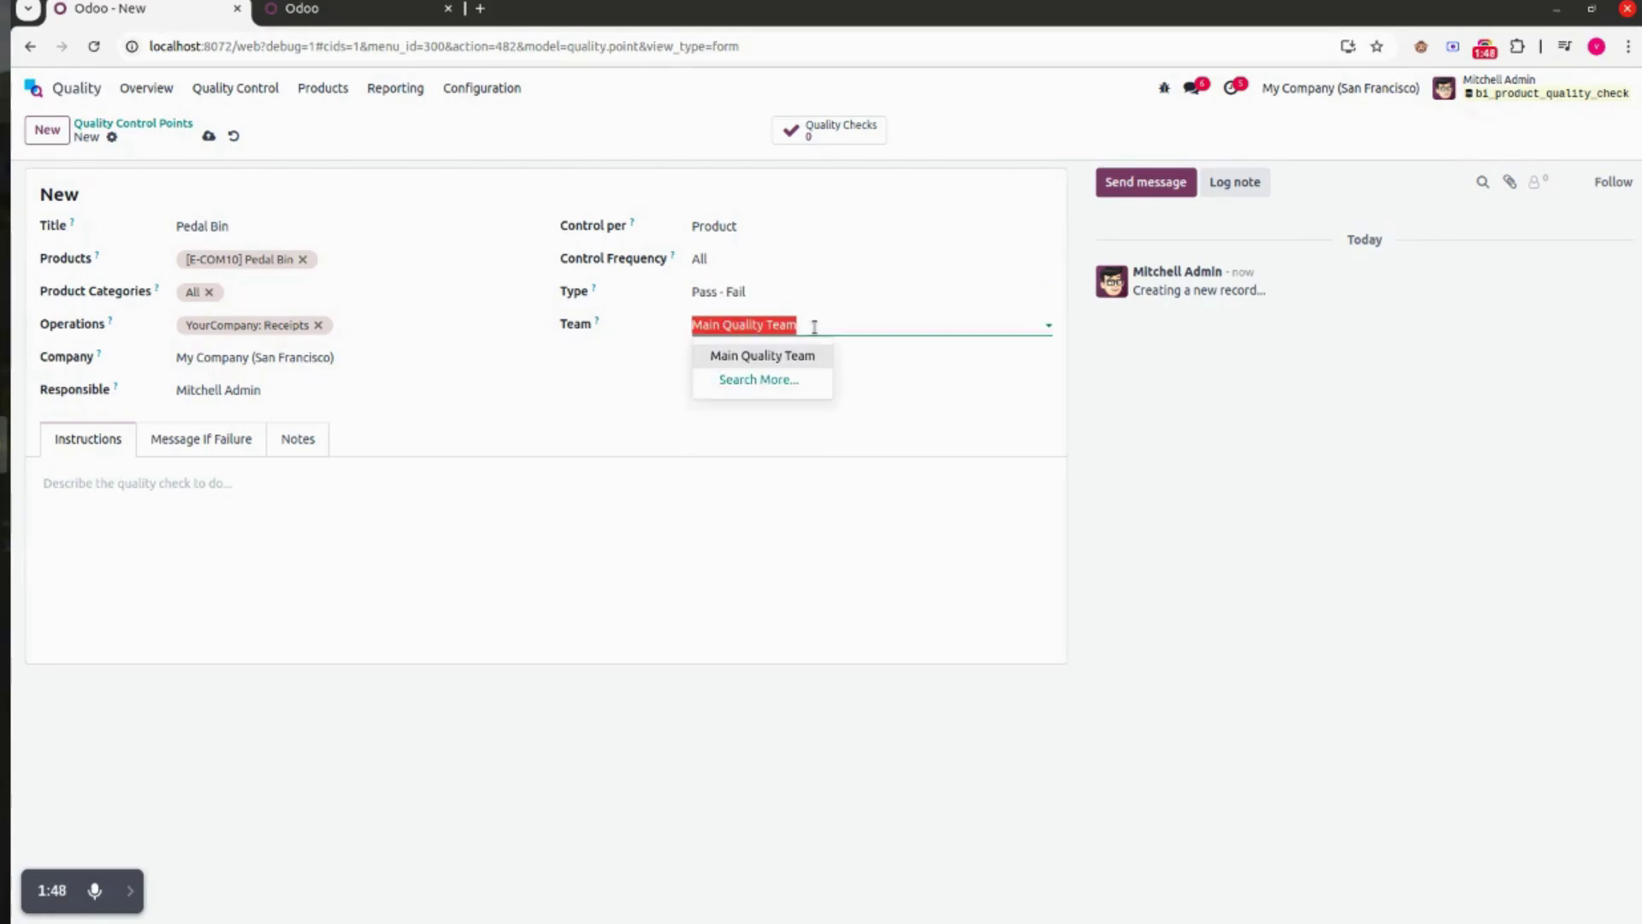
left_click(616, 380)
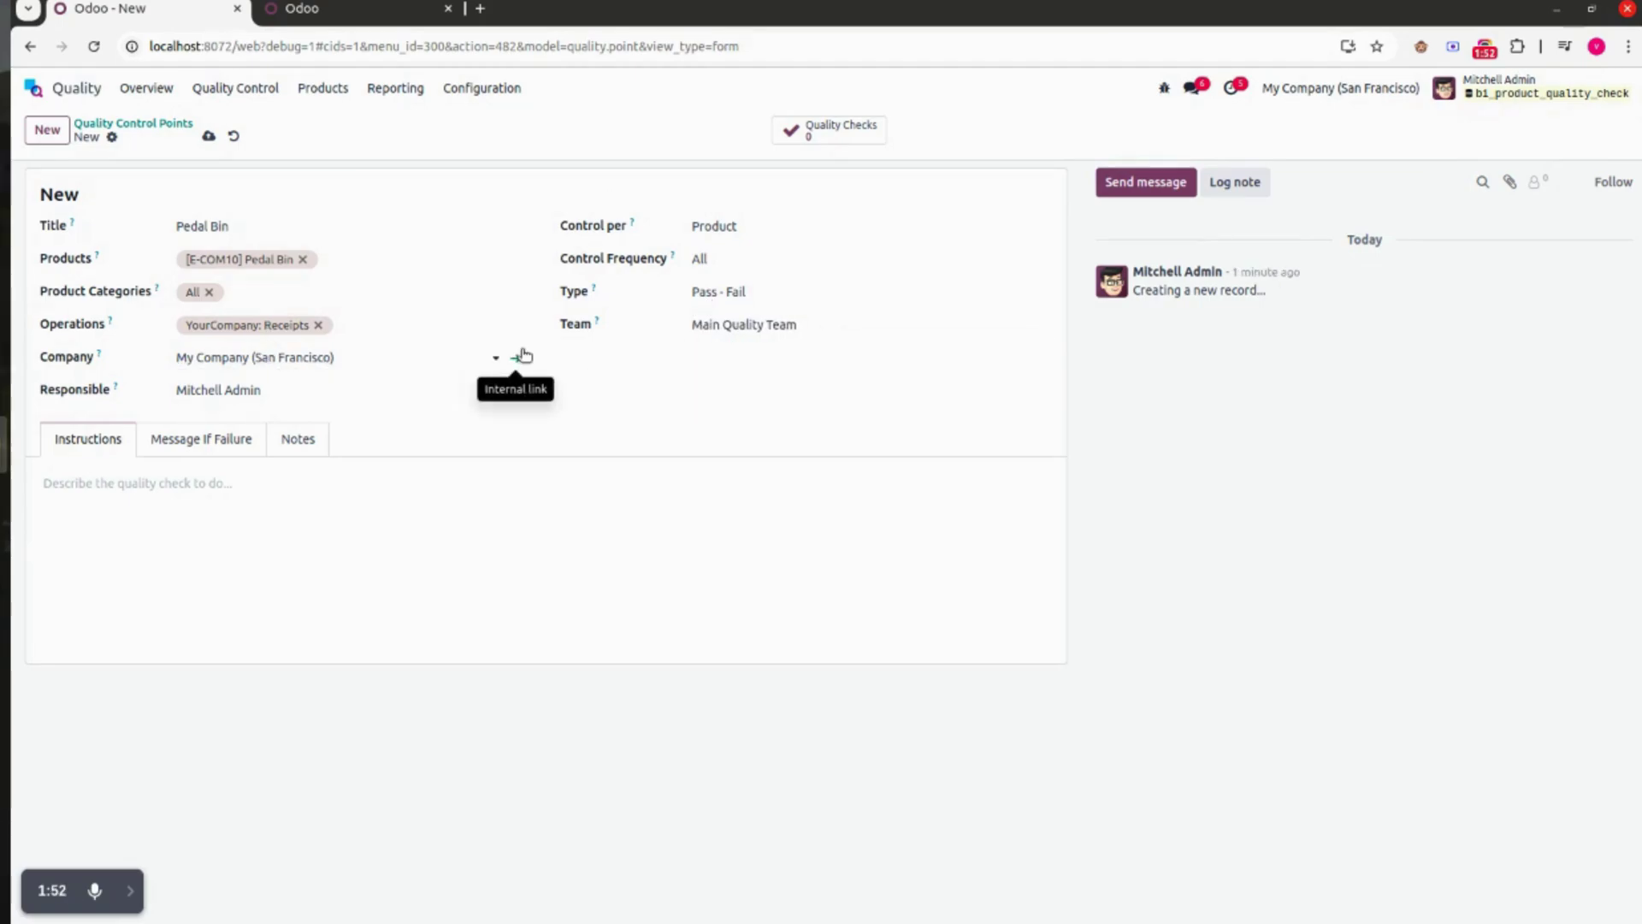
Look through the instructions, failure message and notes sections without filling them in, and save the control point
left_click(127, 482)
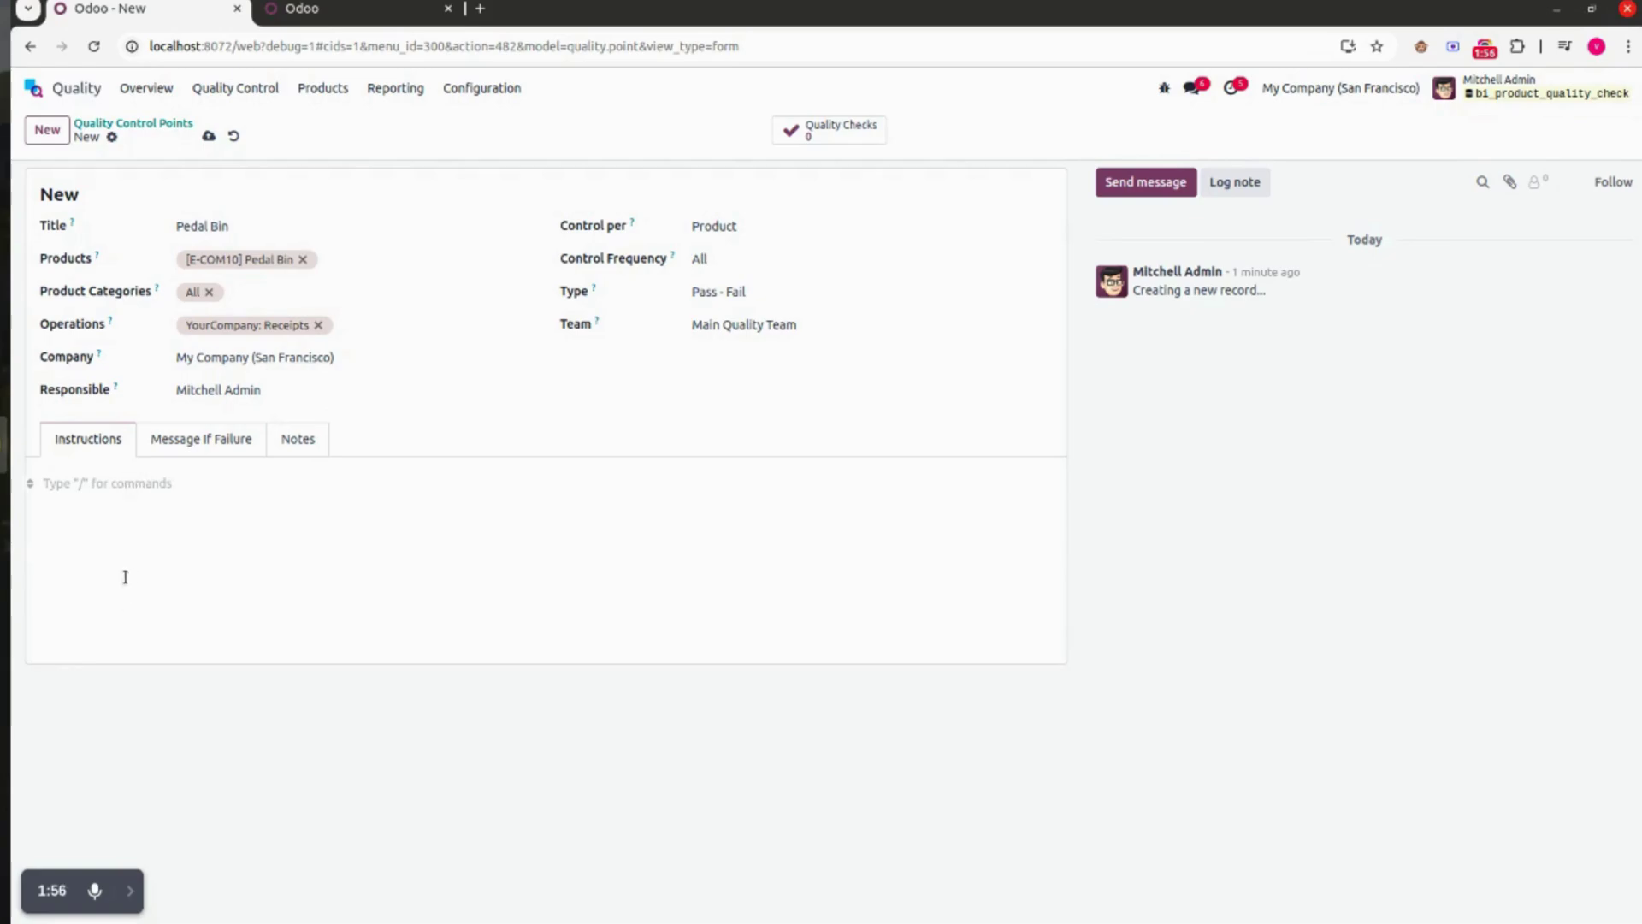
left_click(213, 439)
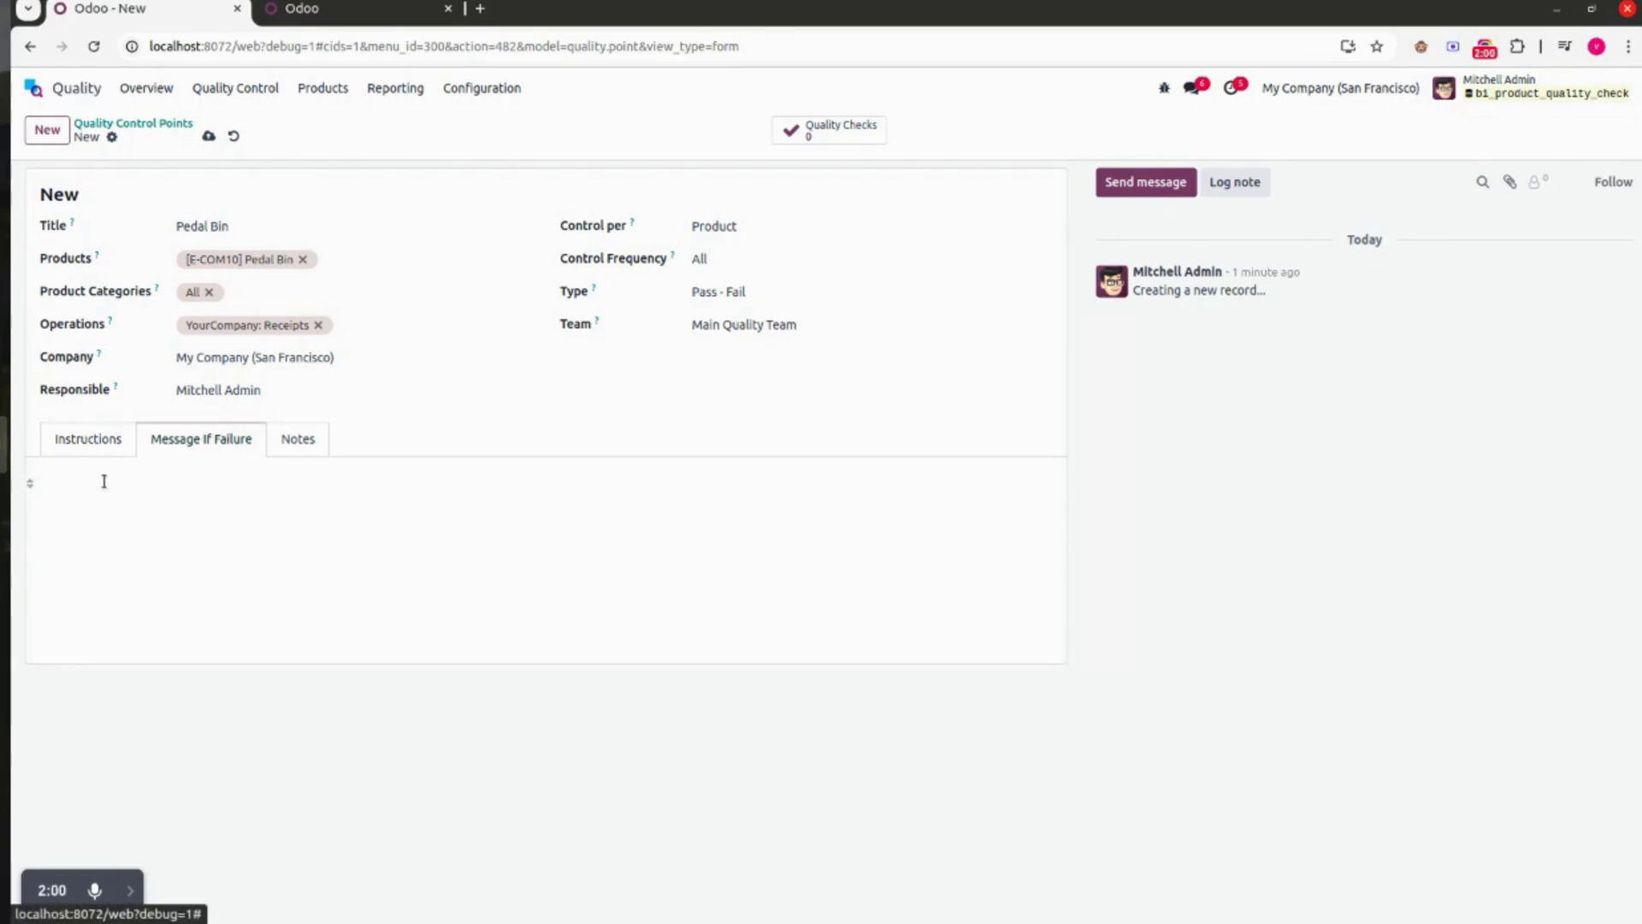
left_click(304, 445)
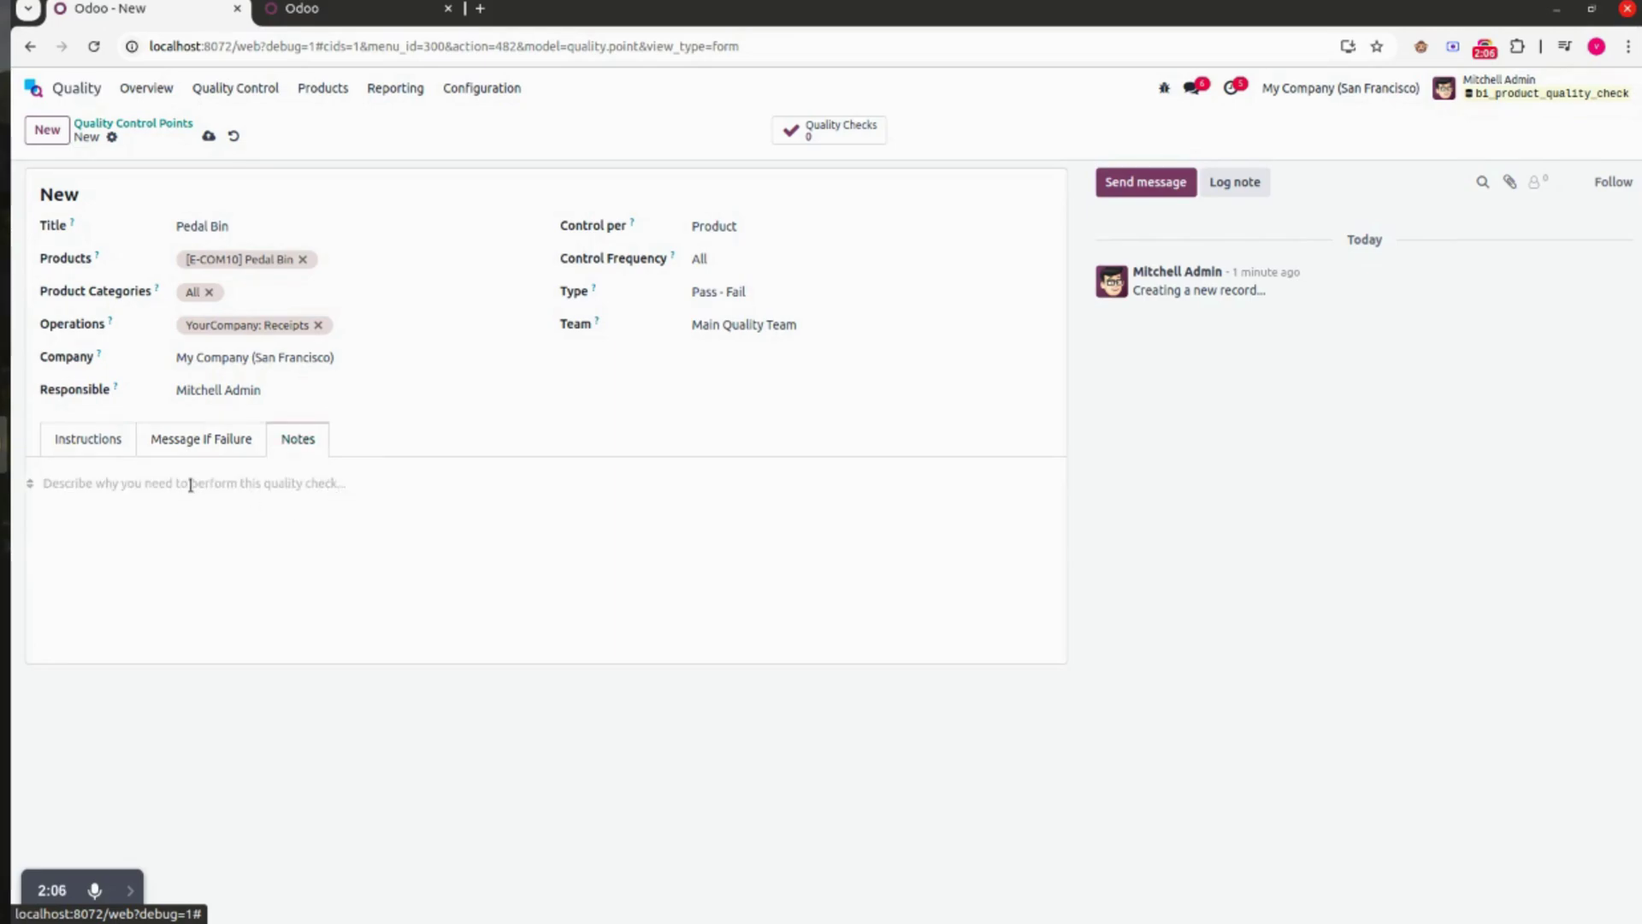
left_click(209, 136)
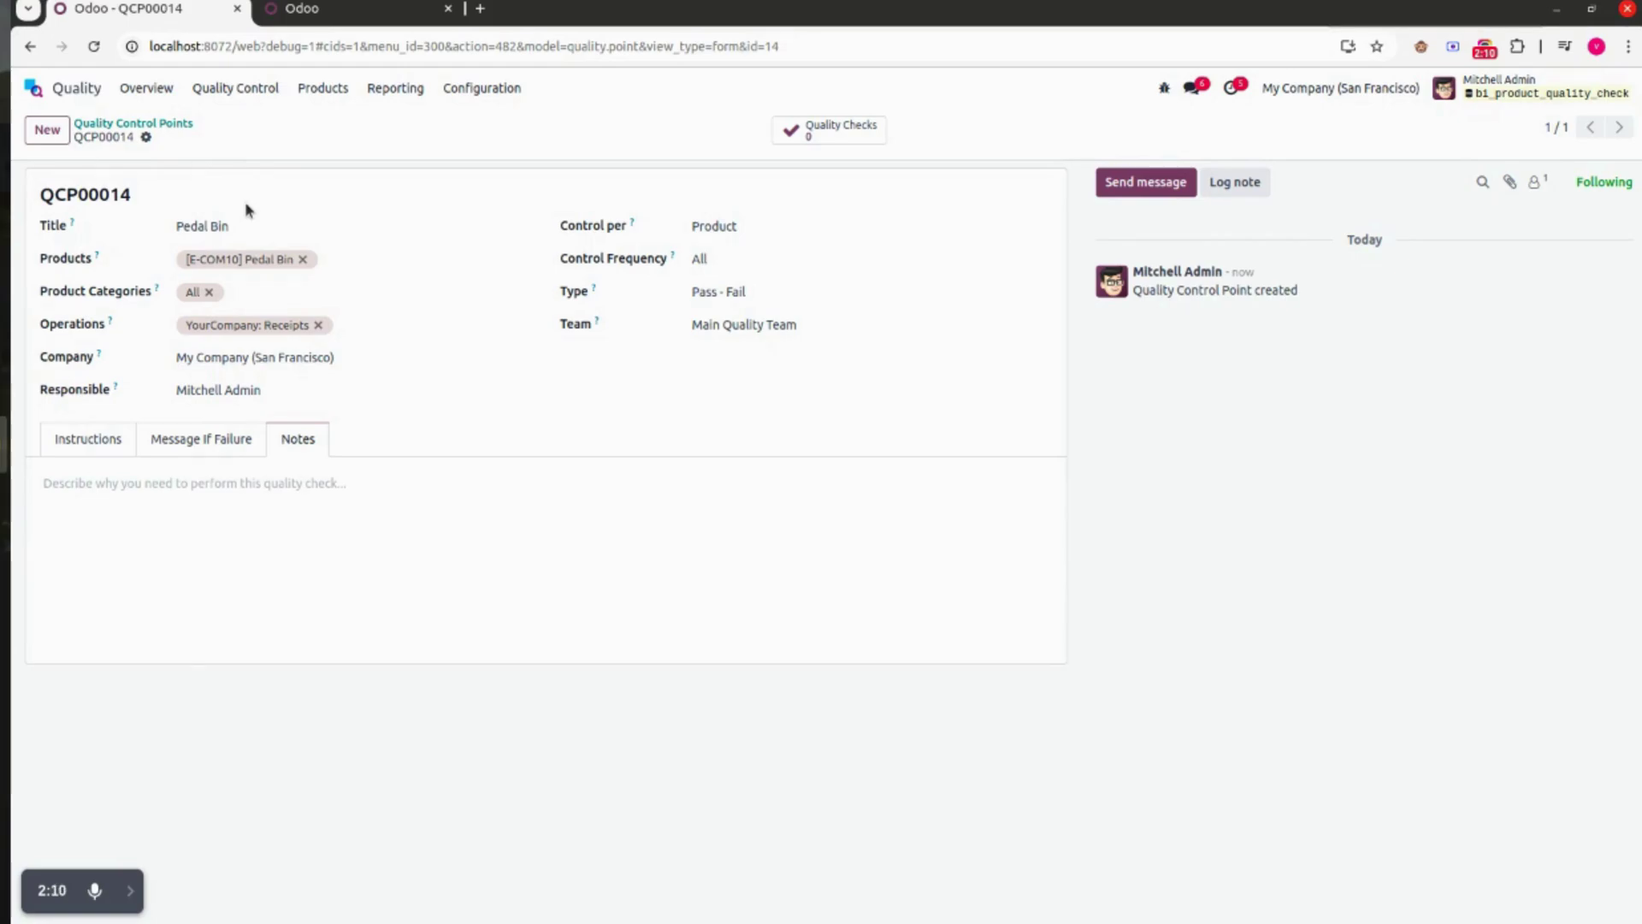
left_click_drag(39, 194, 133, 195)
left_click(244, 197)
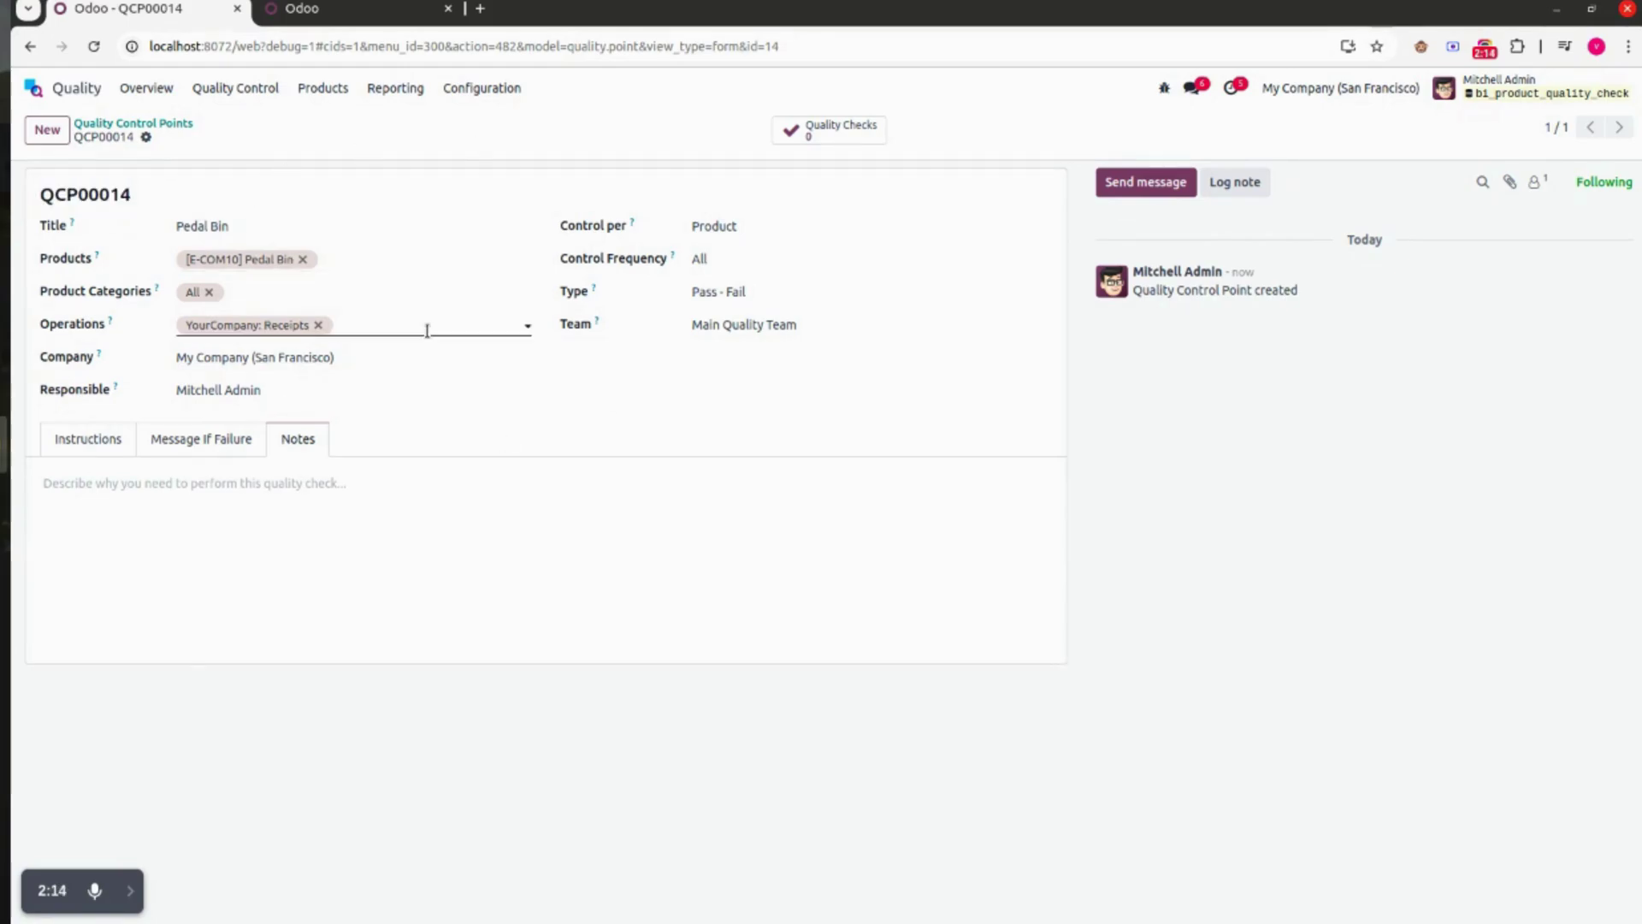
In the second Odoo browser tab, create a new request for quotation in Purchase with Azure Interior as vendor
left_click(351, 9)
left_click(997, 272)
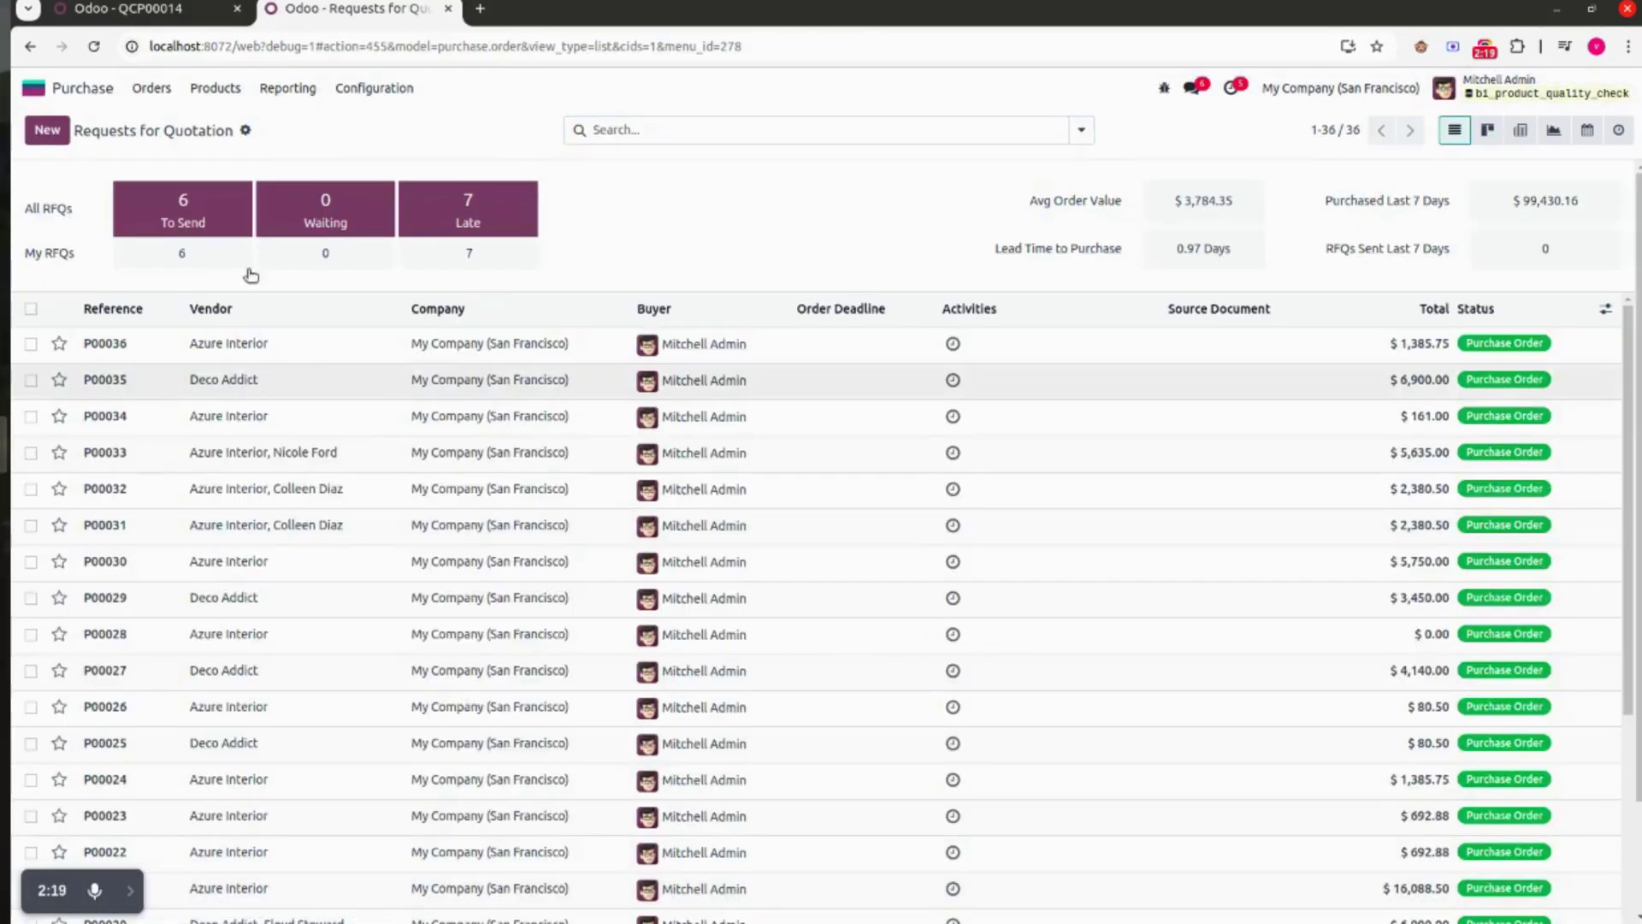
left_click(48, 132)
left_click(255, 297)
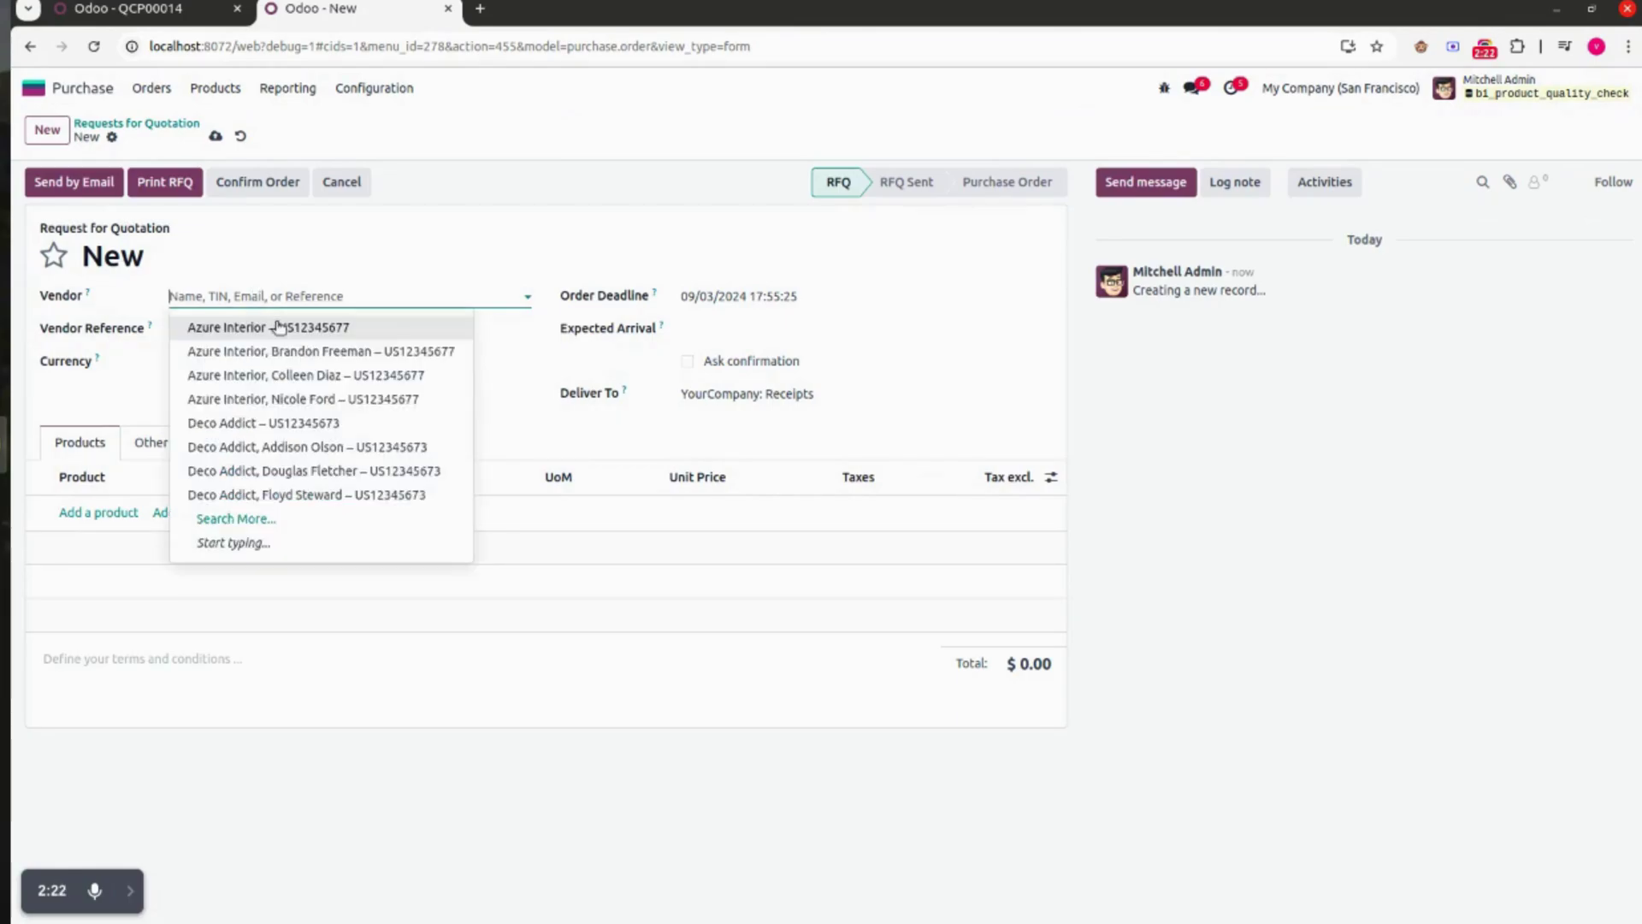
left_click(306, 329)
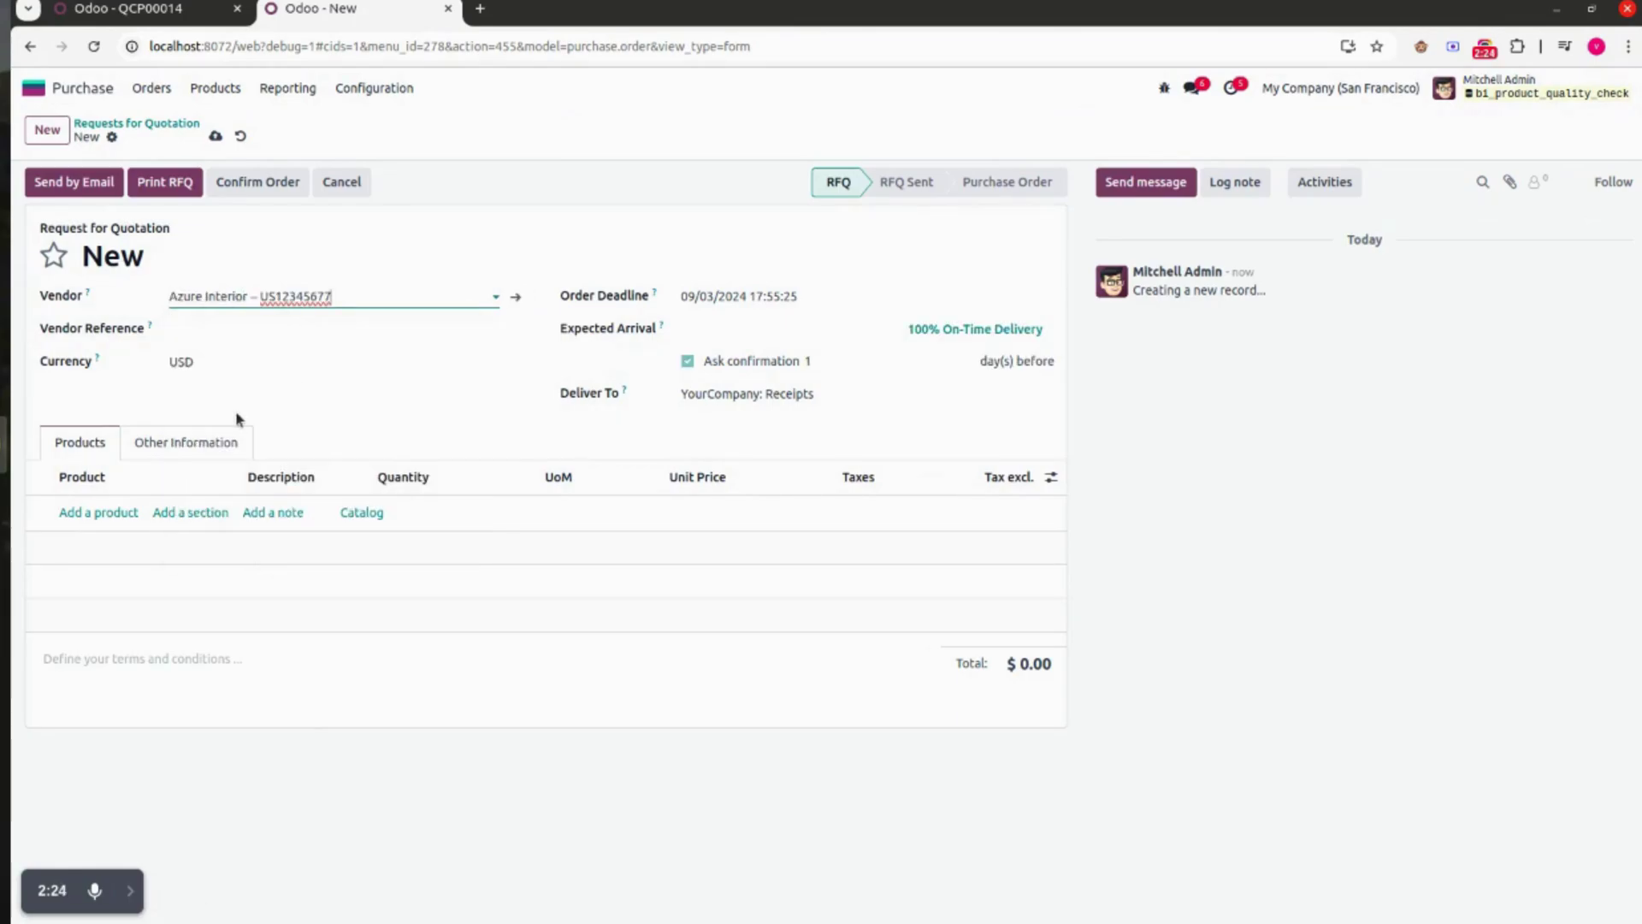
Add the product [E-COM10] Pedal Bin to the quotation with a quantity of 10
left_click(83, 513)
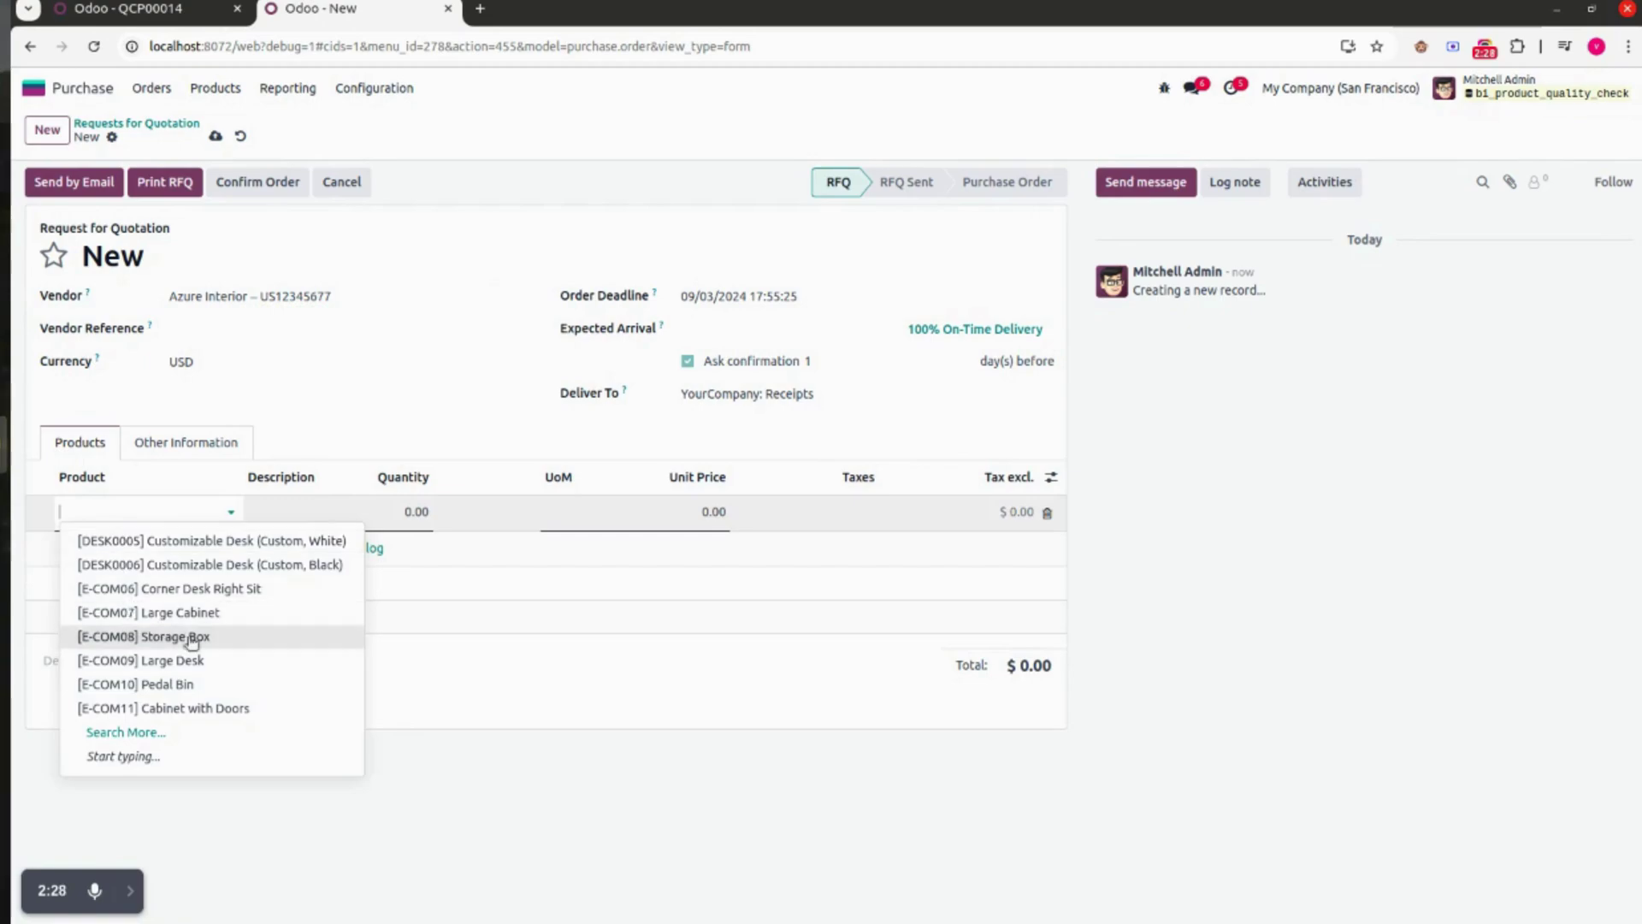
left_click(209, 684)
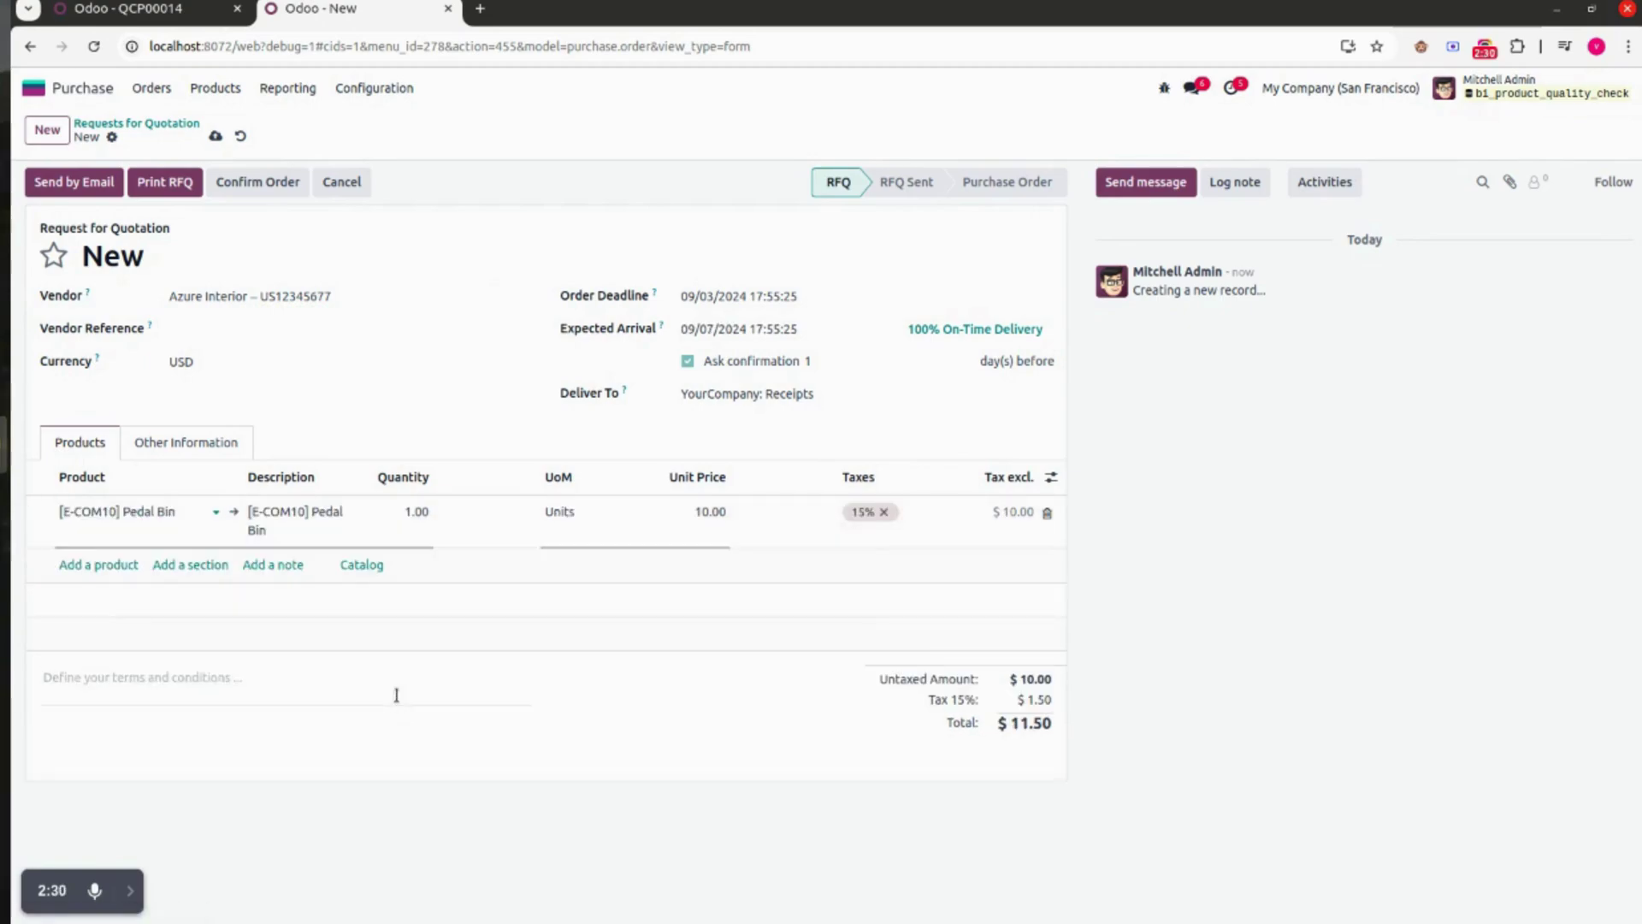
left_click(416, 511)
type("10")
left_click(660, 617)
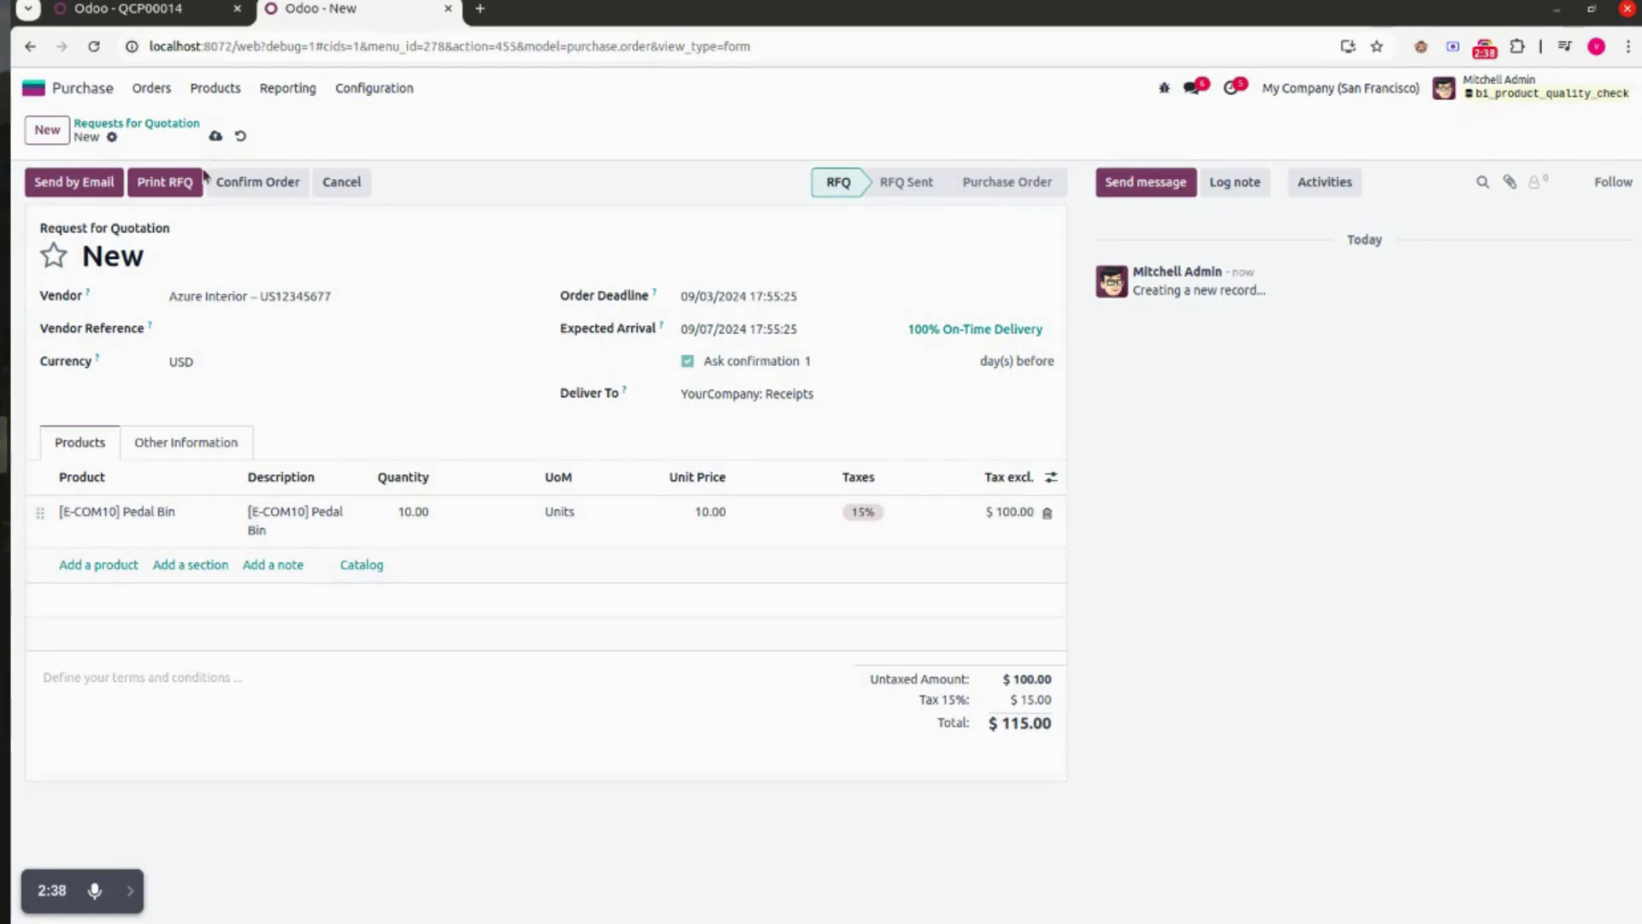
Save and confirm the Pedal Bin purchase order, and open its receipt
left_click(215, 135)
left_click(260, 182)
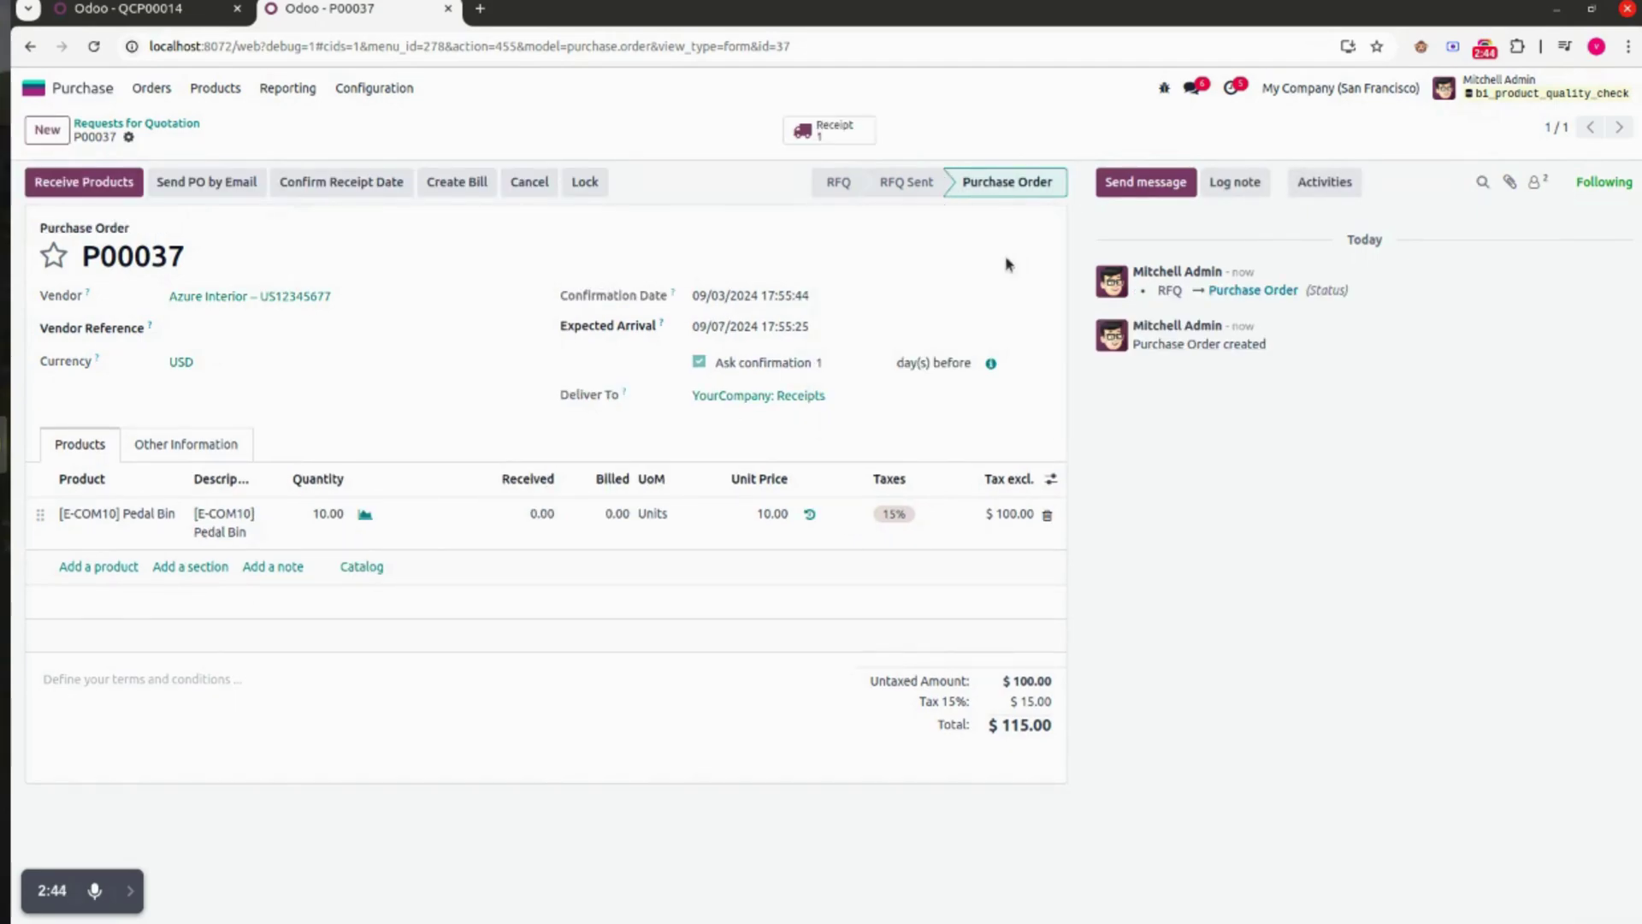
left_click(853, 137)
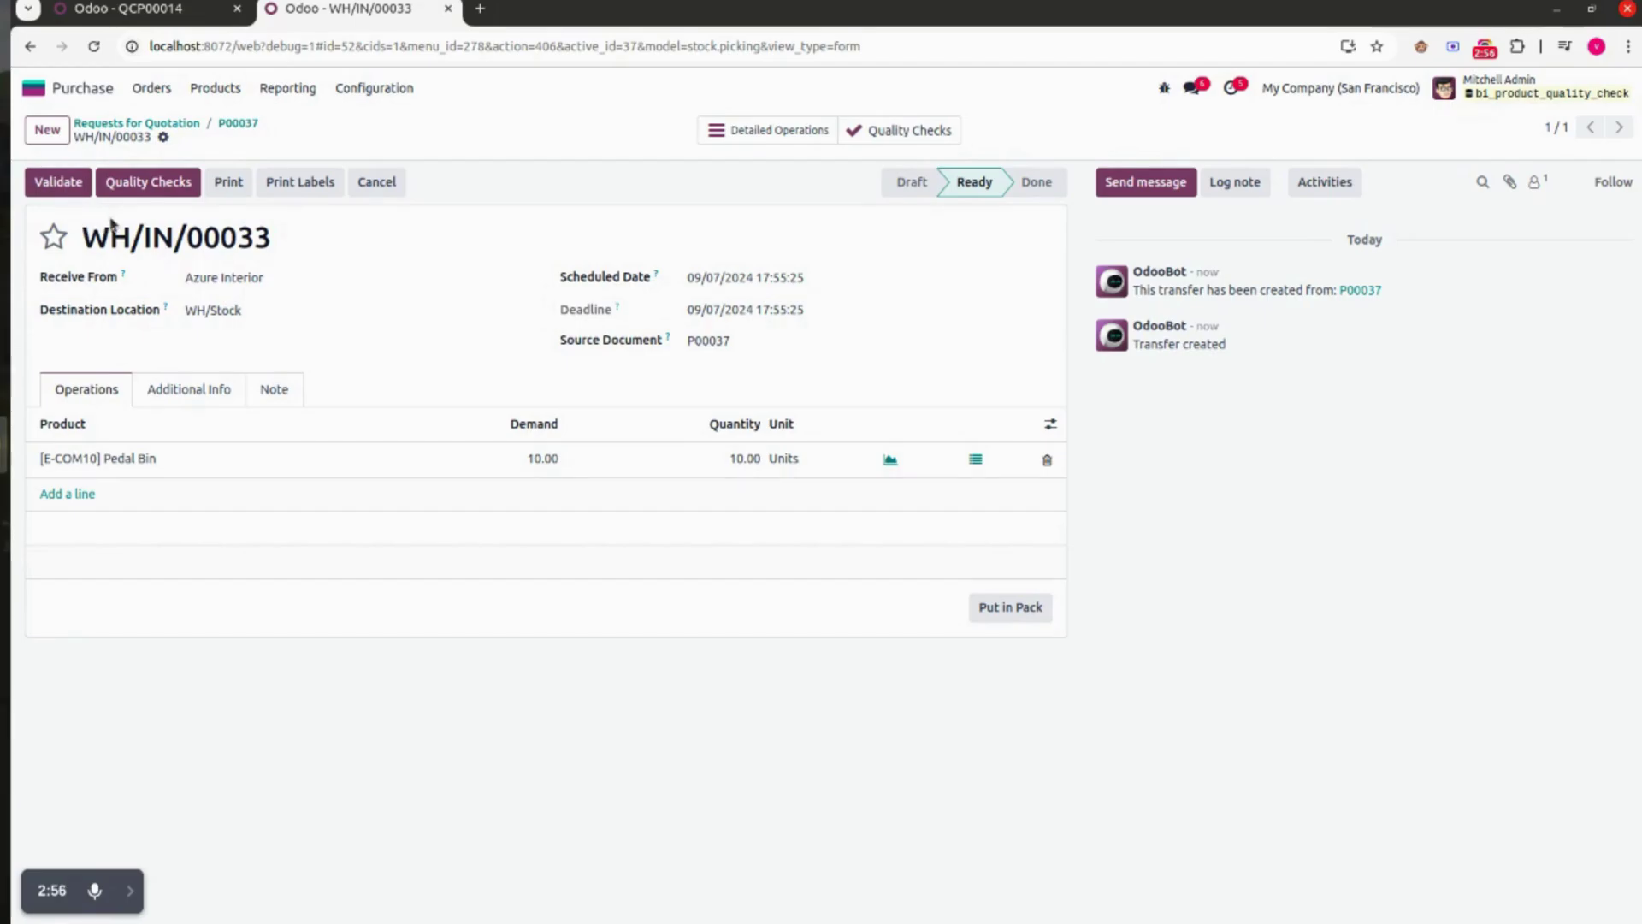
Start the receipt's quality check for Pedal Bin, enable partial quantity, and set the pass quantity to 5 and the fail quantity to 5
left_click(171, 181)
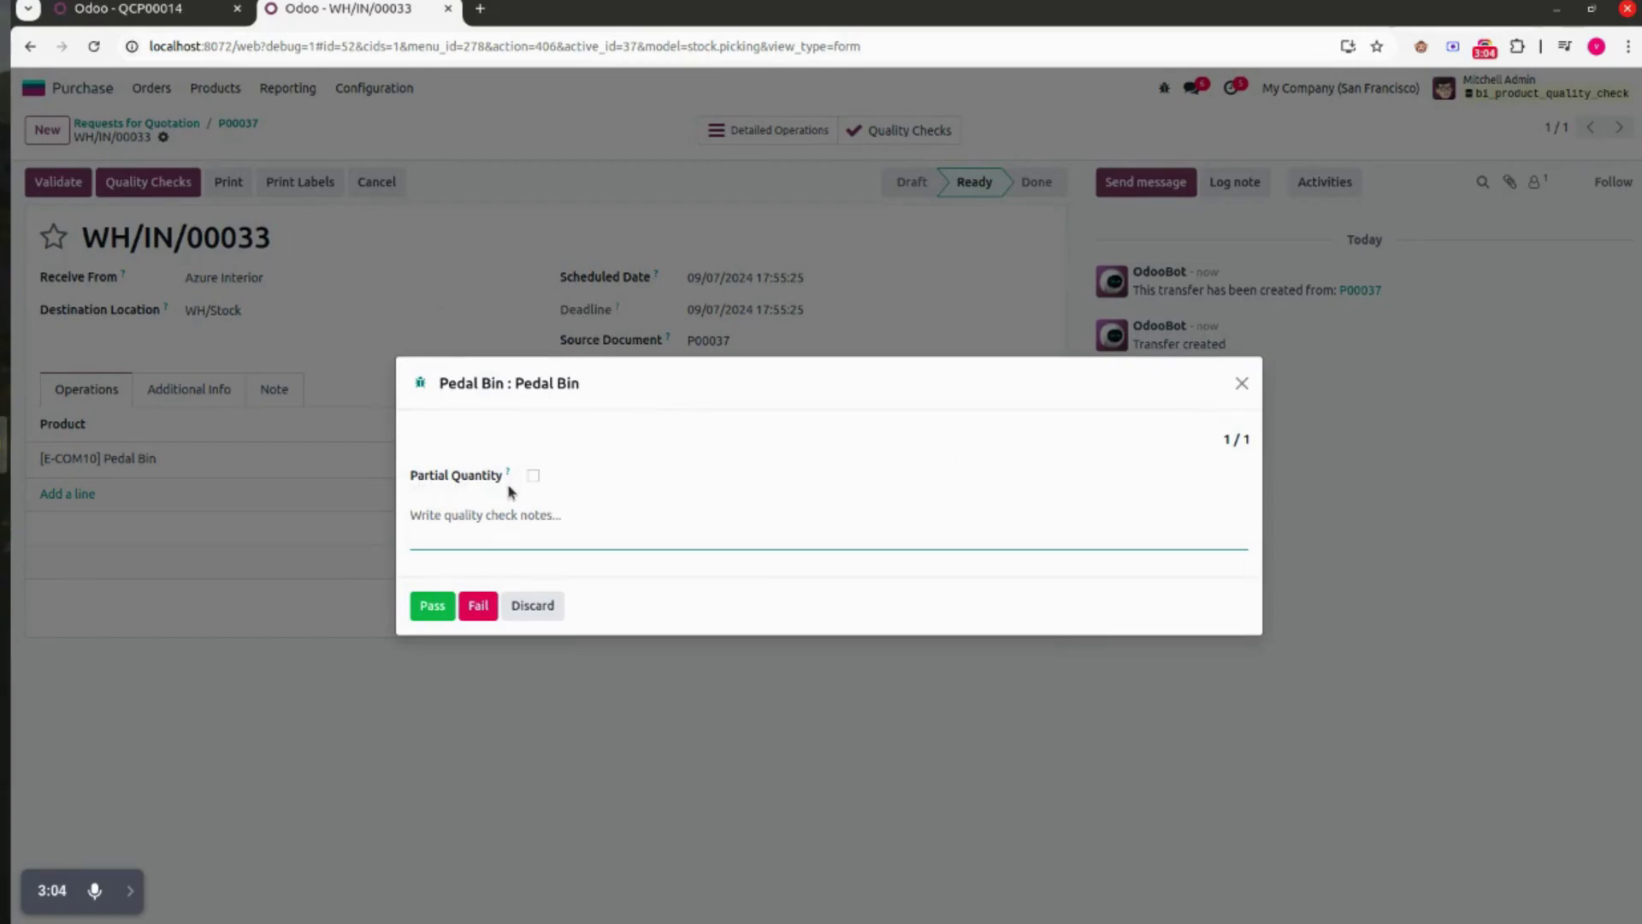
left_click(533, 476)
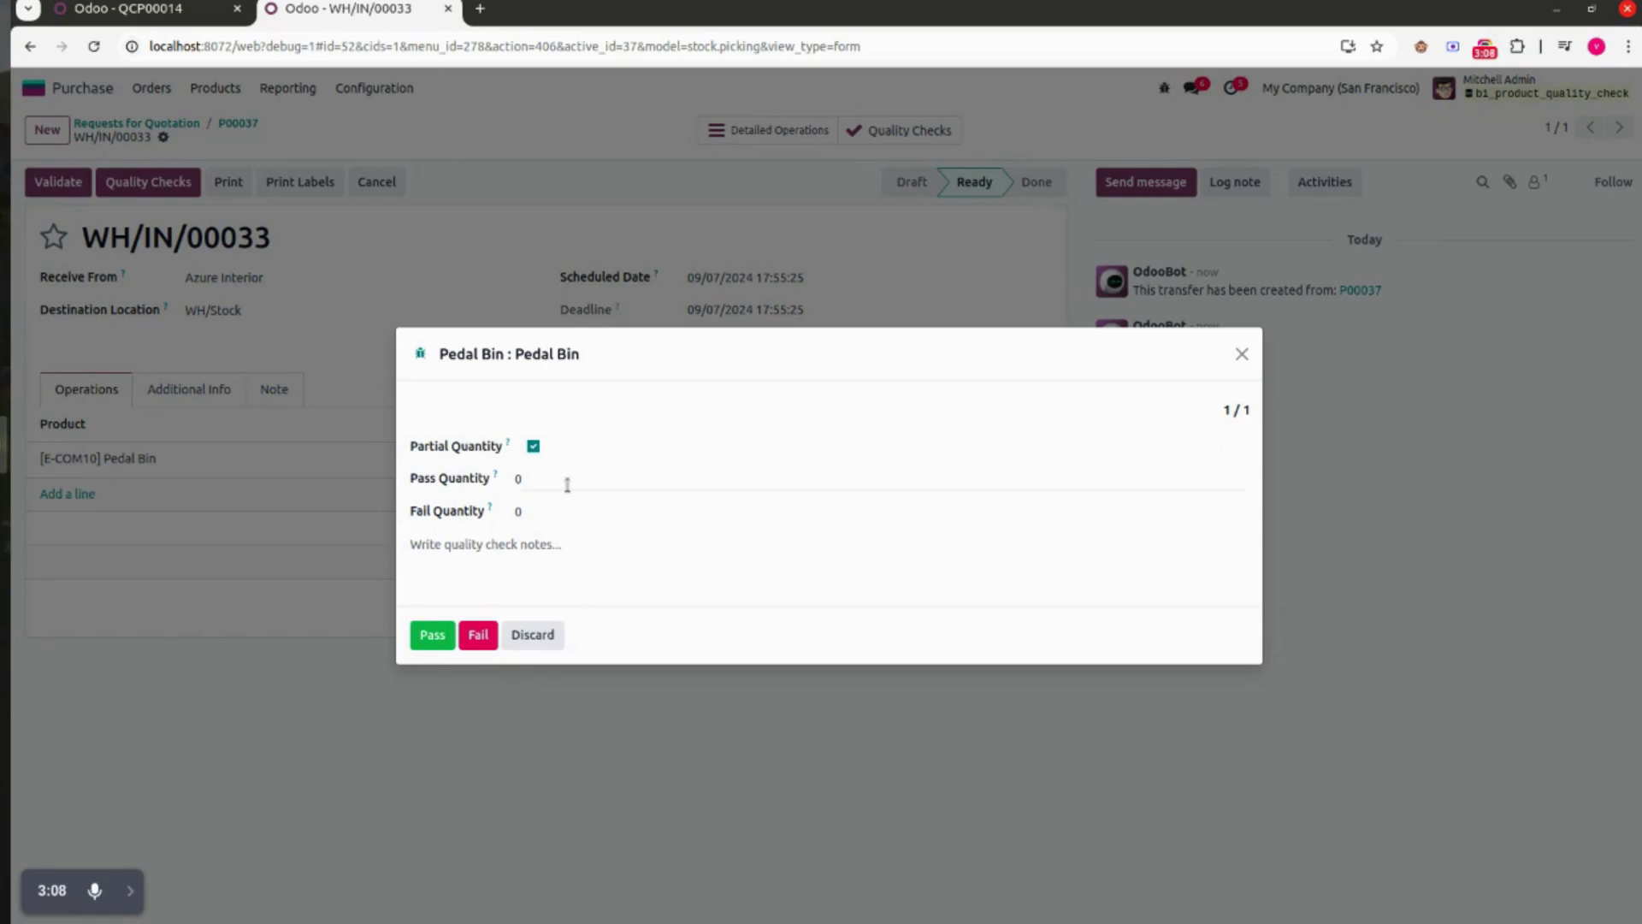
left_click(567, 484)
left_click(568, 512)
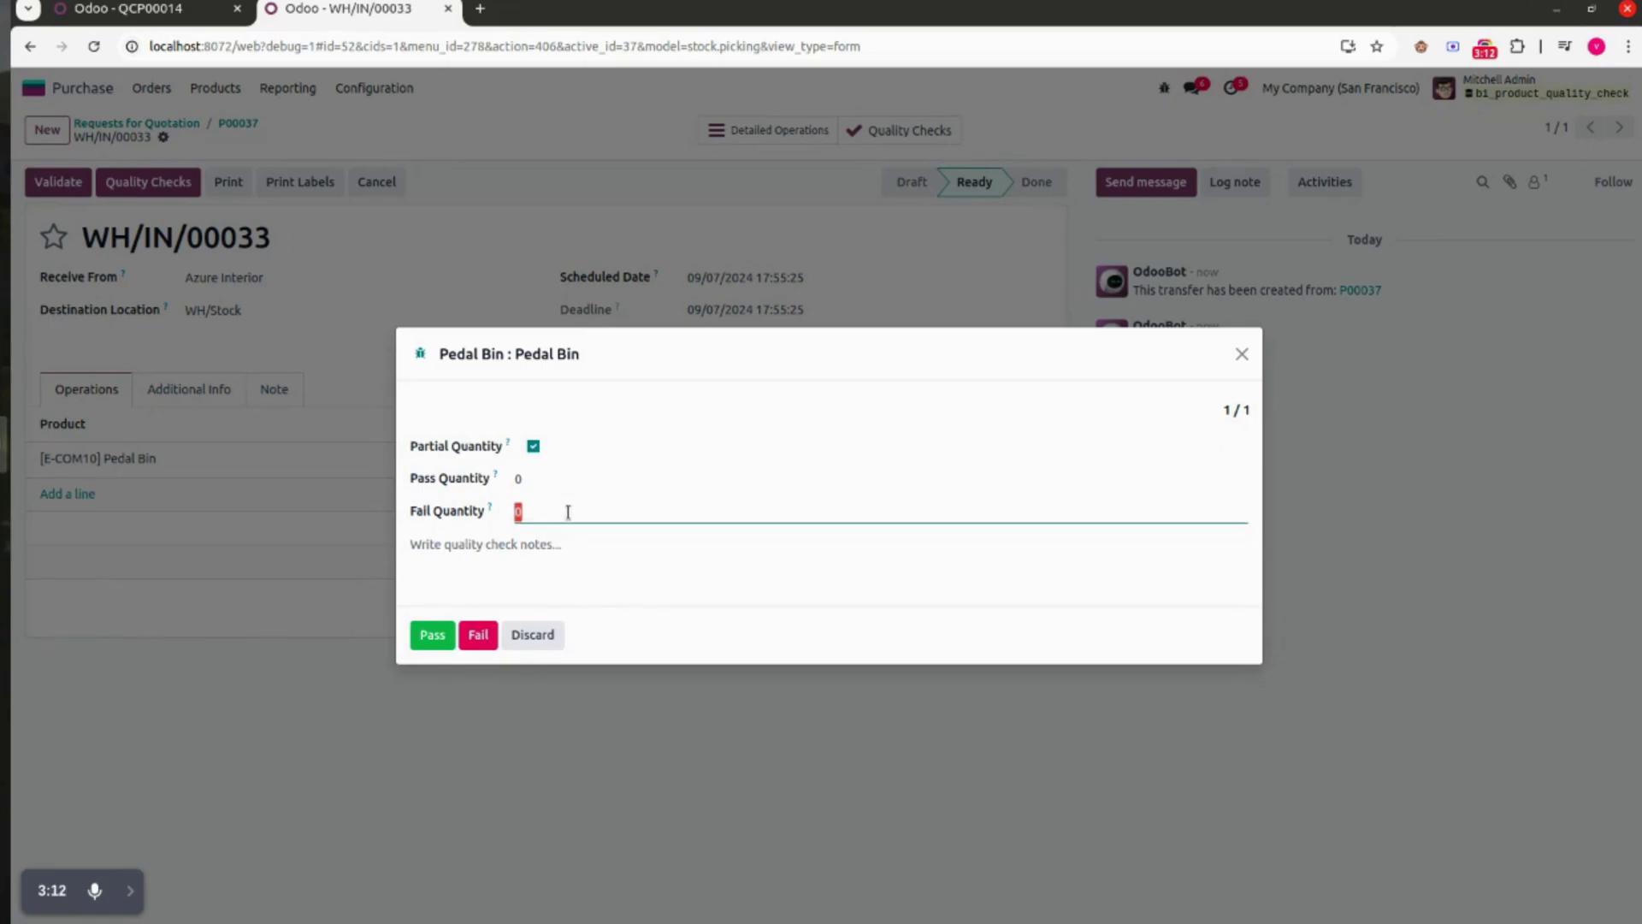
left_click(543, 475)
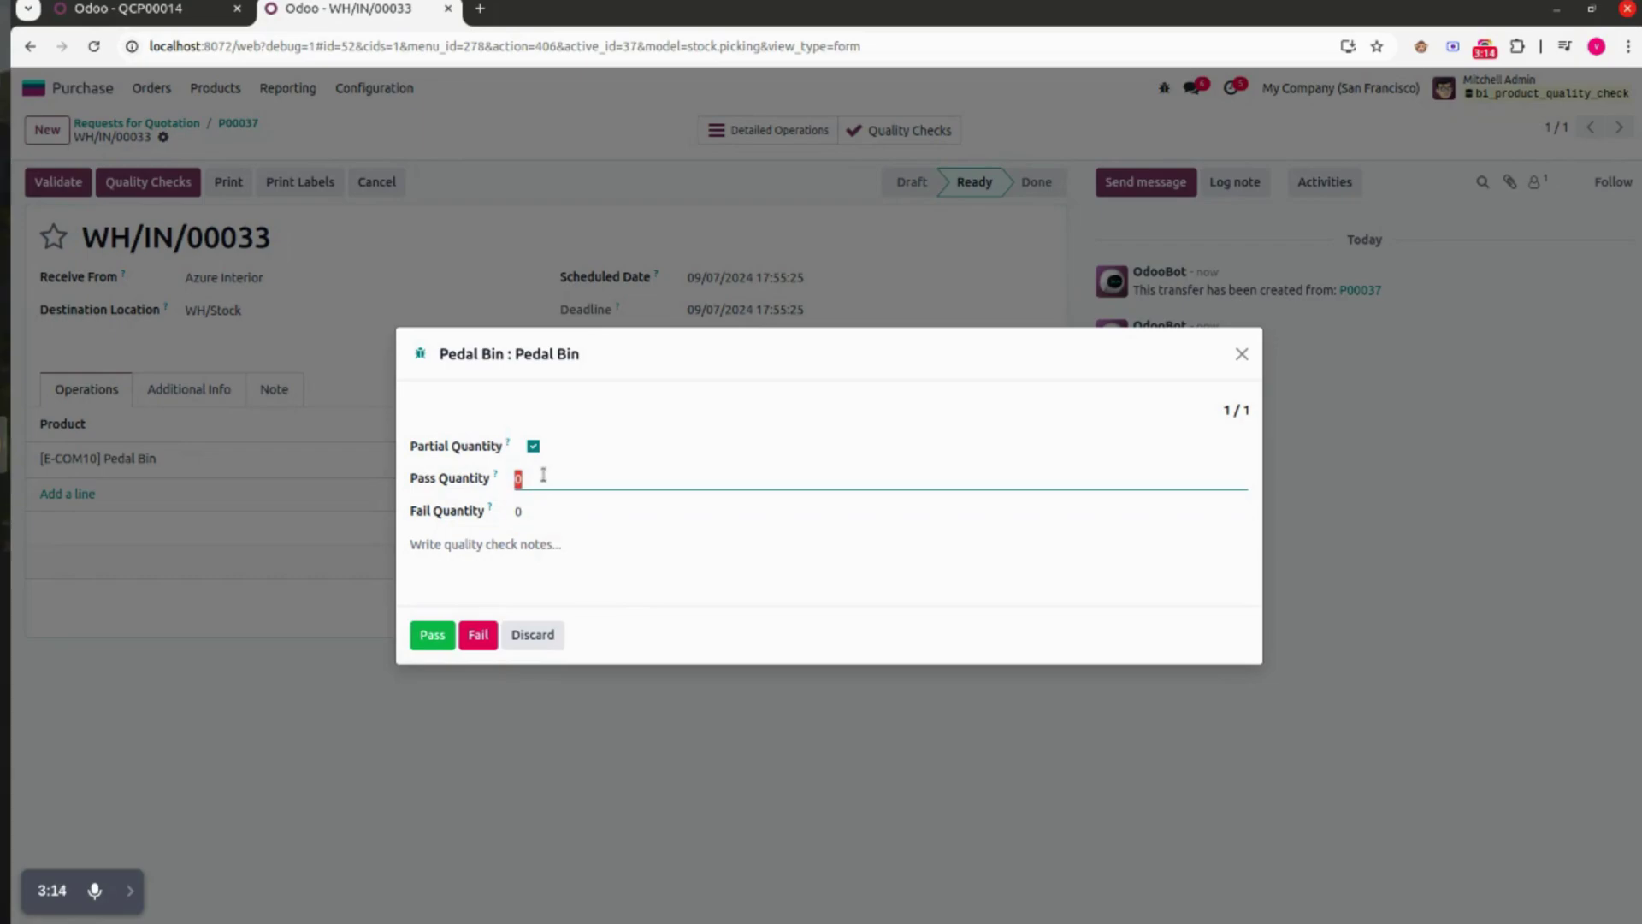
type("5")
left_click(557, 506)
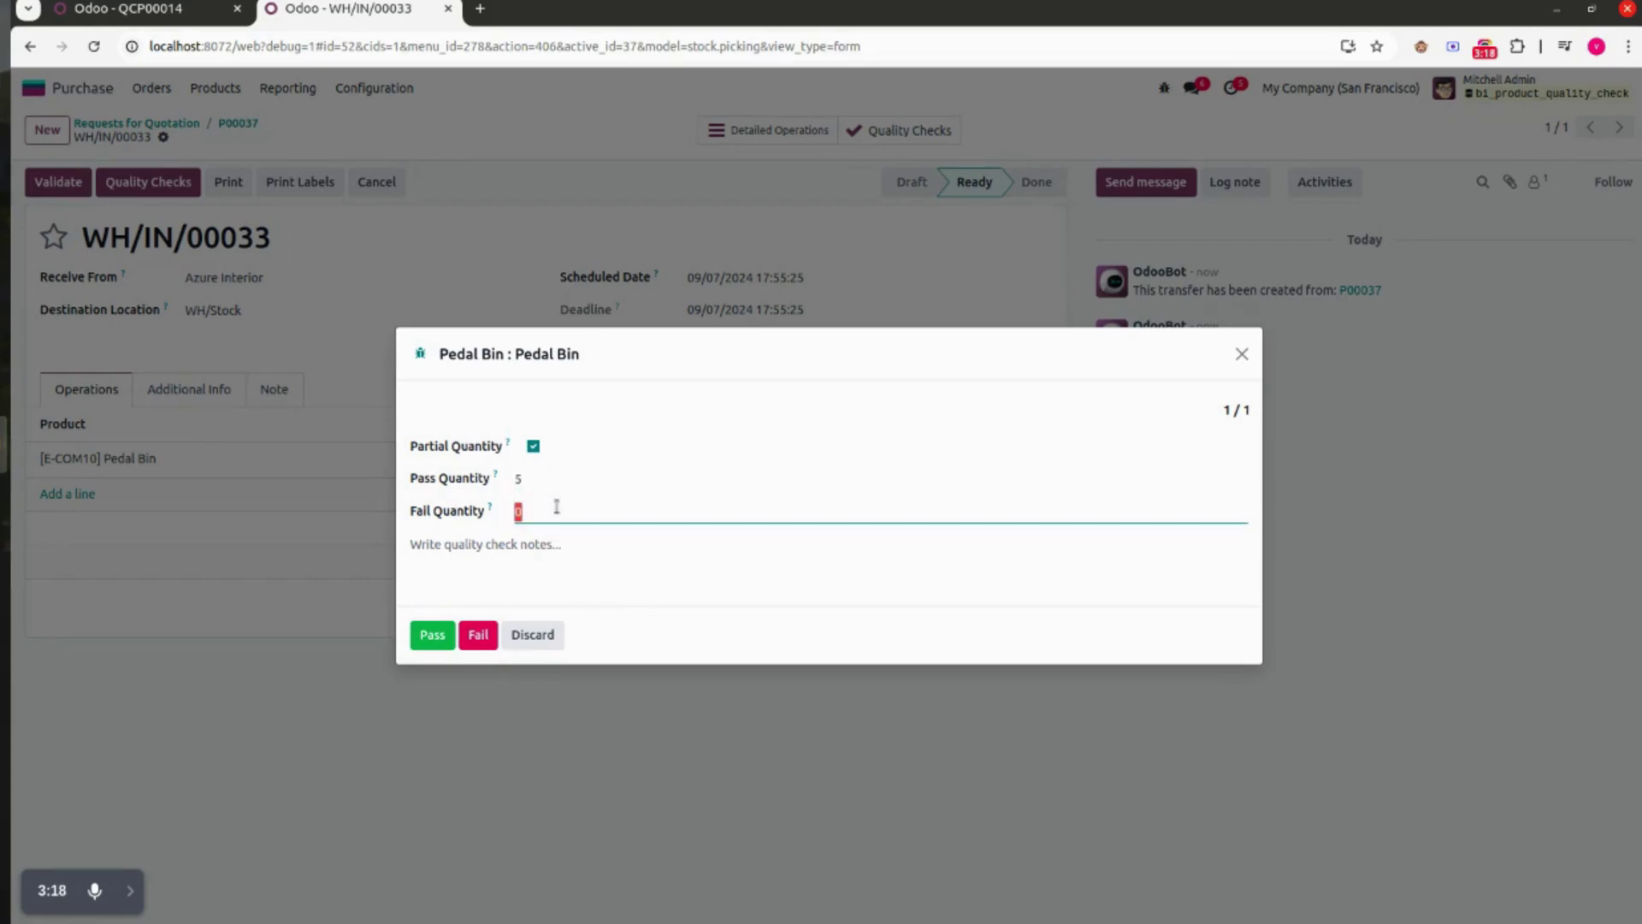
type("5")
Add the quality check note "Test product" and mark the Pedal Bin check as passed
left_click(520, 563)
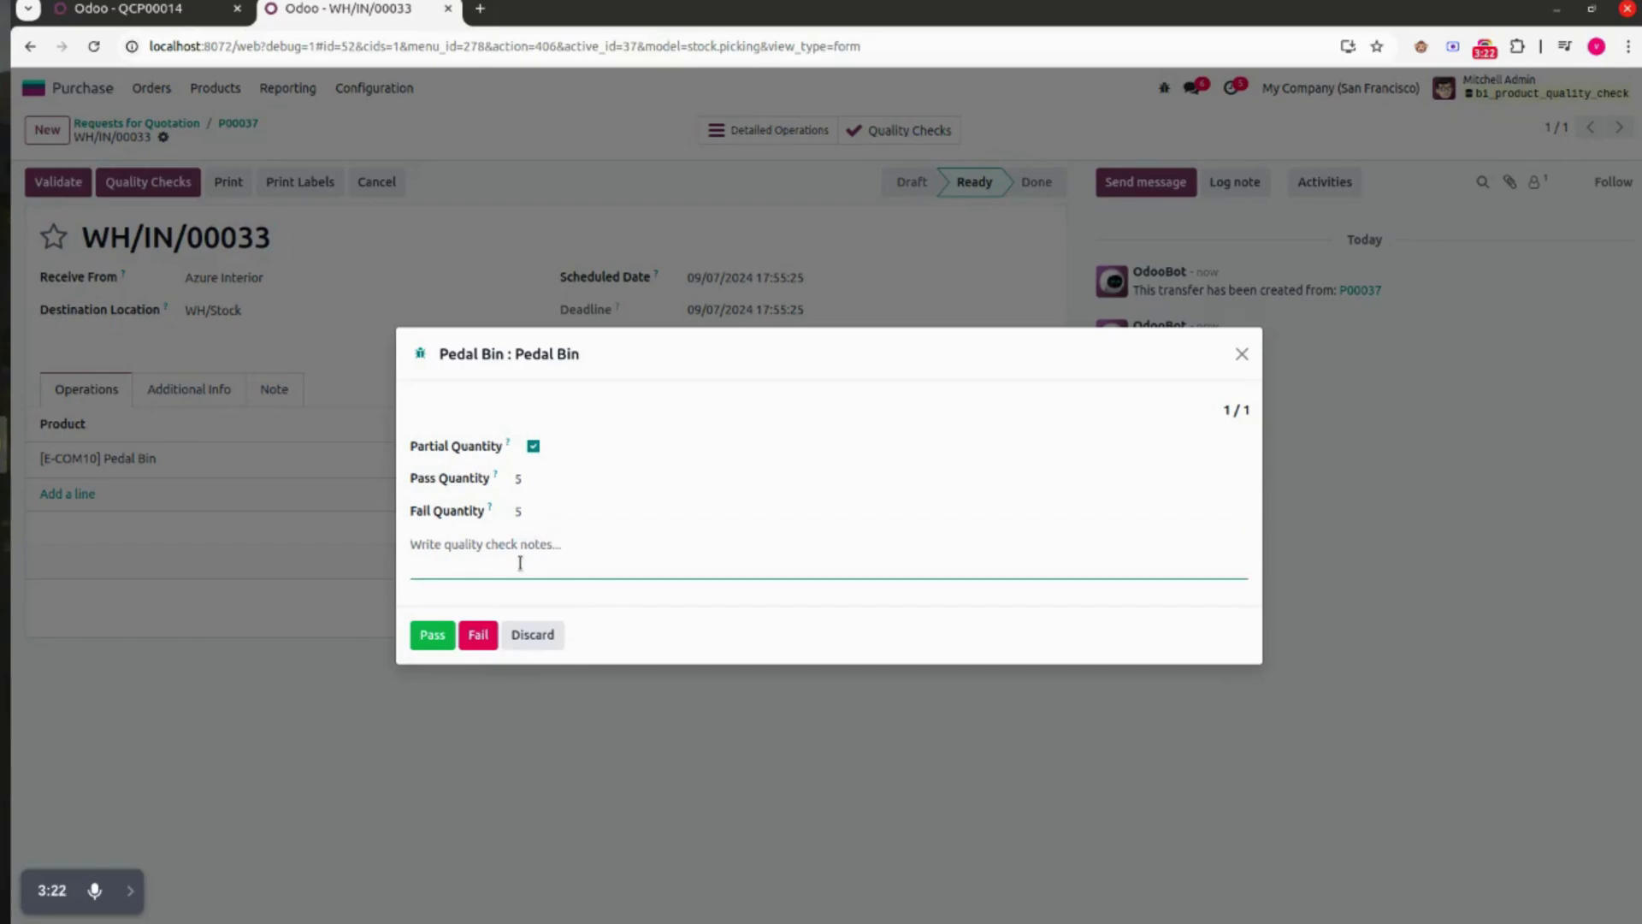
type("Test product")
left_click(432, 637)
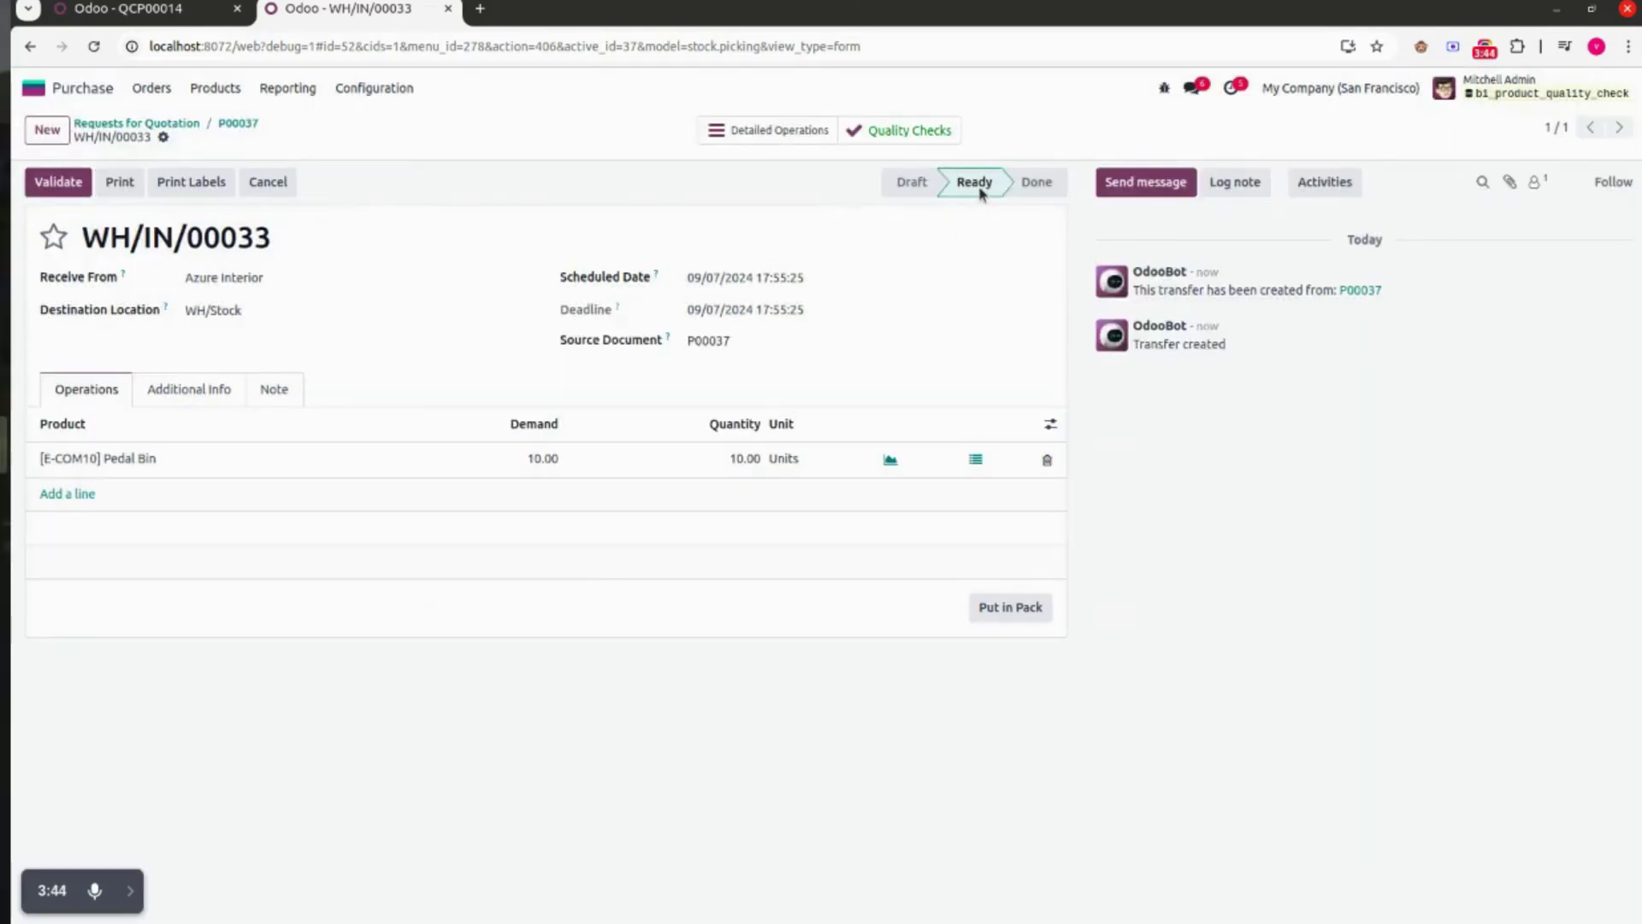
Review the Pedal Bin quality check record linked to the receipt, and return to the receipt to validate it
left_click(910, 133)
left_click(561, 223)
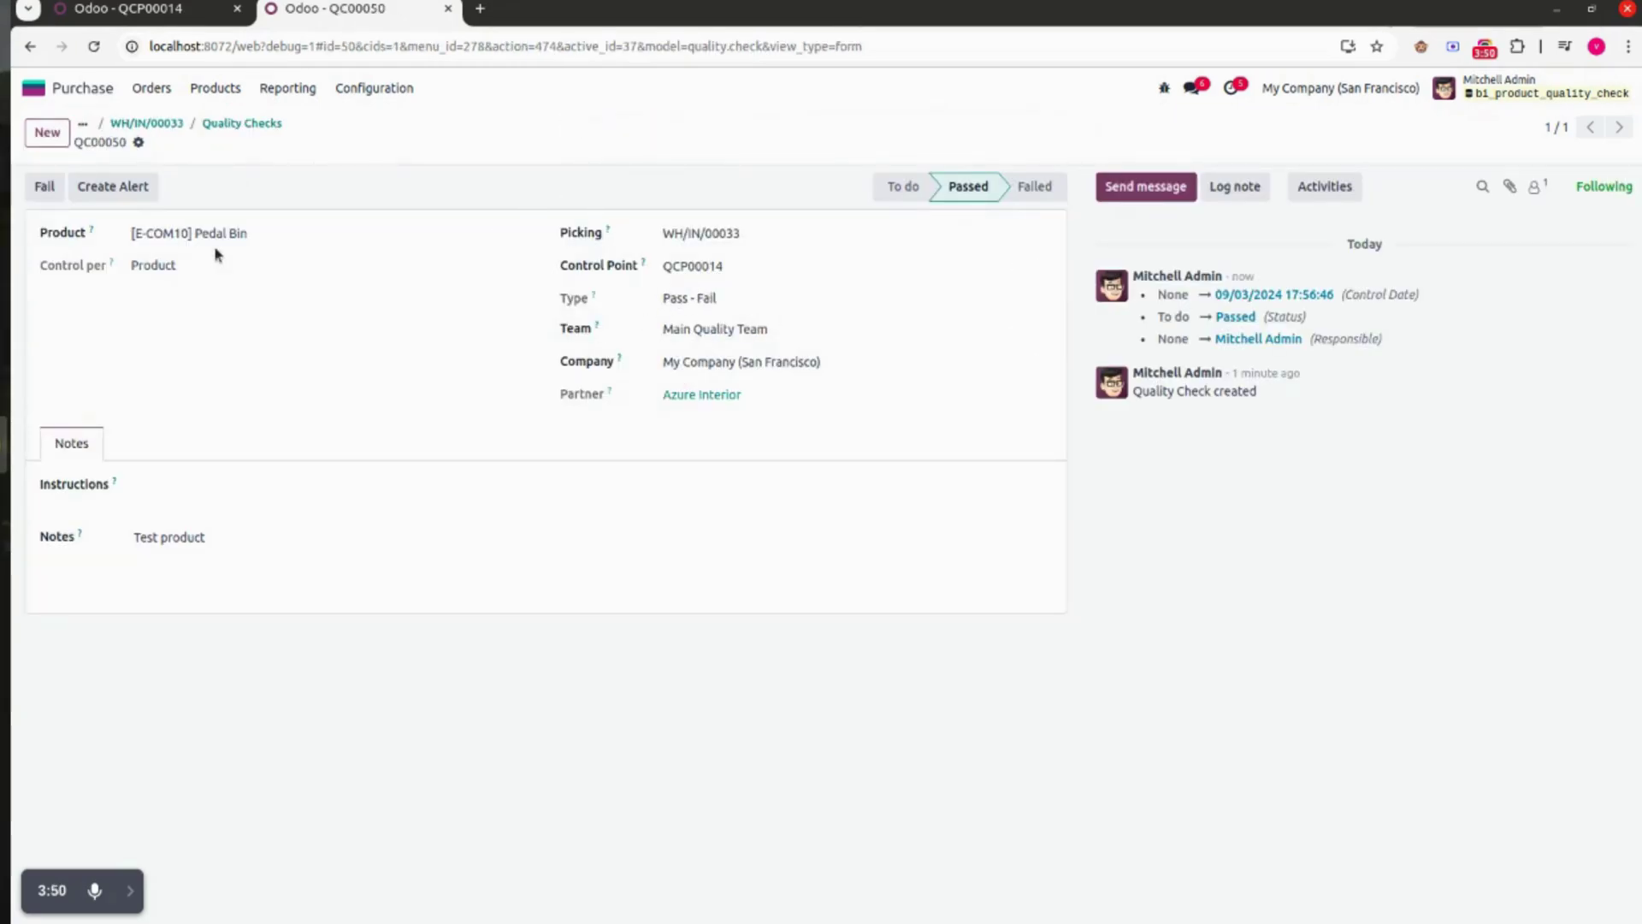
left_click(238, 125)
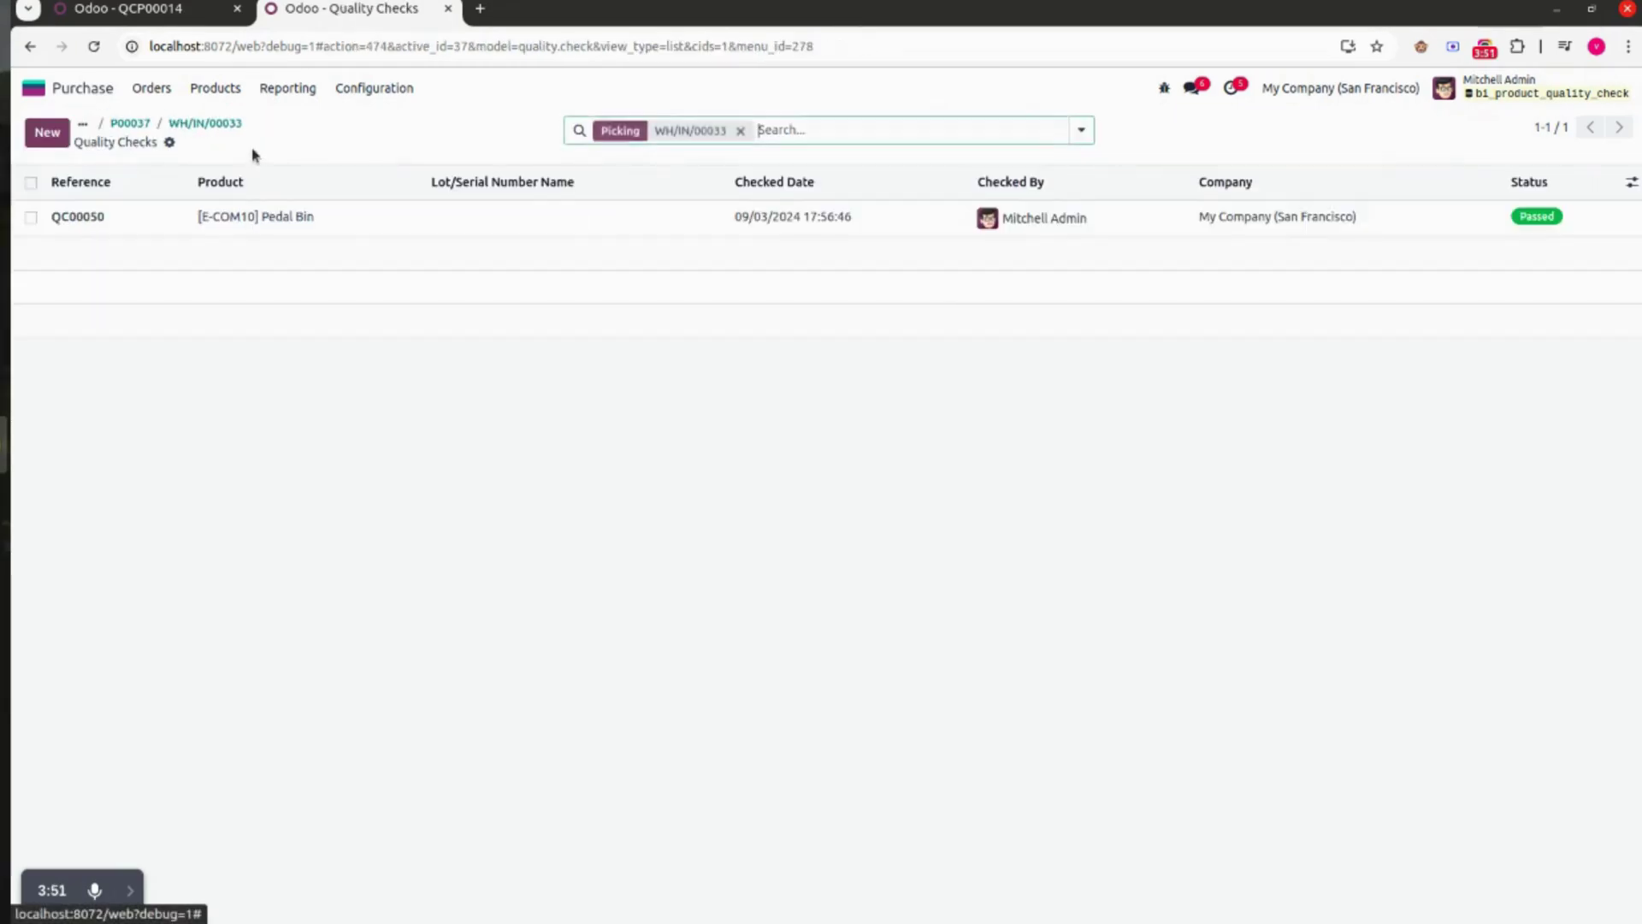
left_click(182, 126)
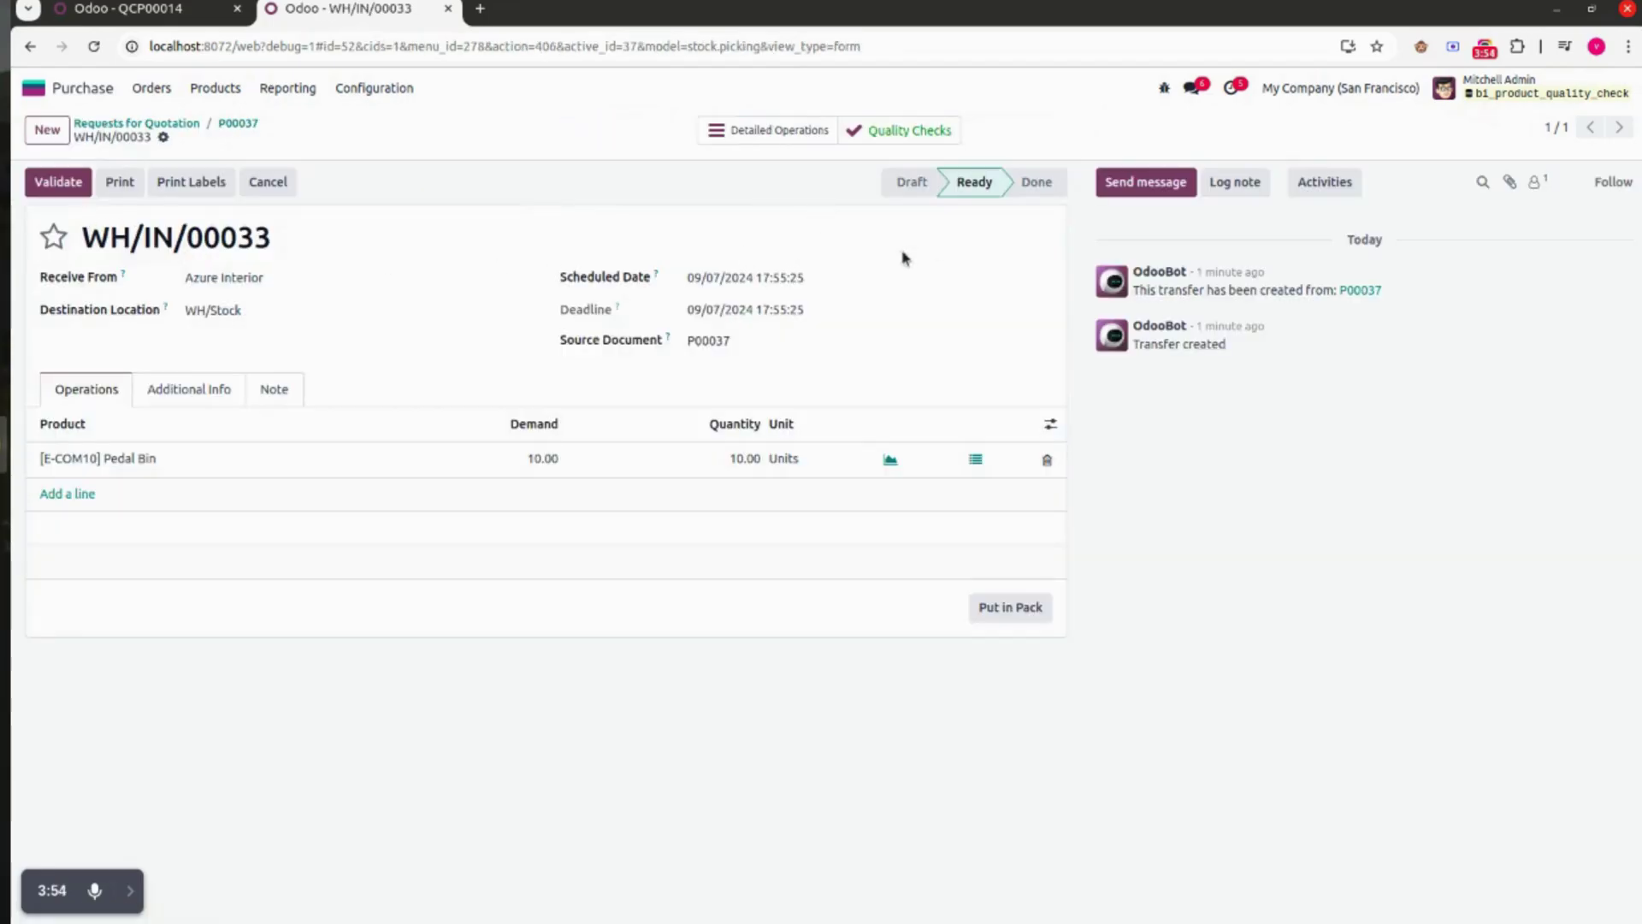
left_click(66, 182)
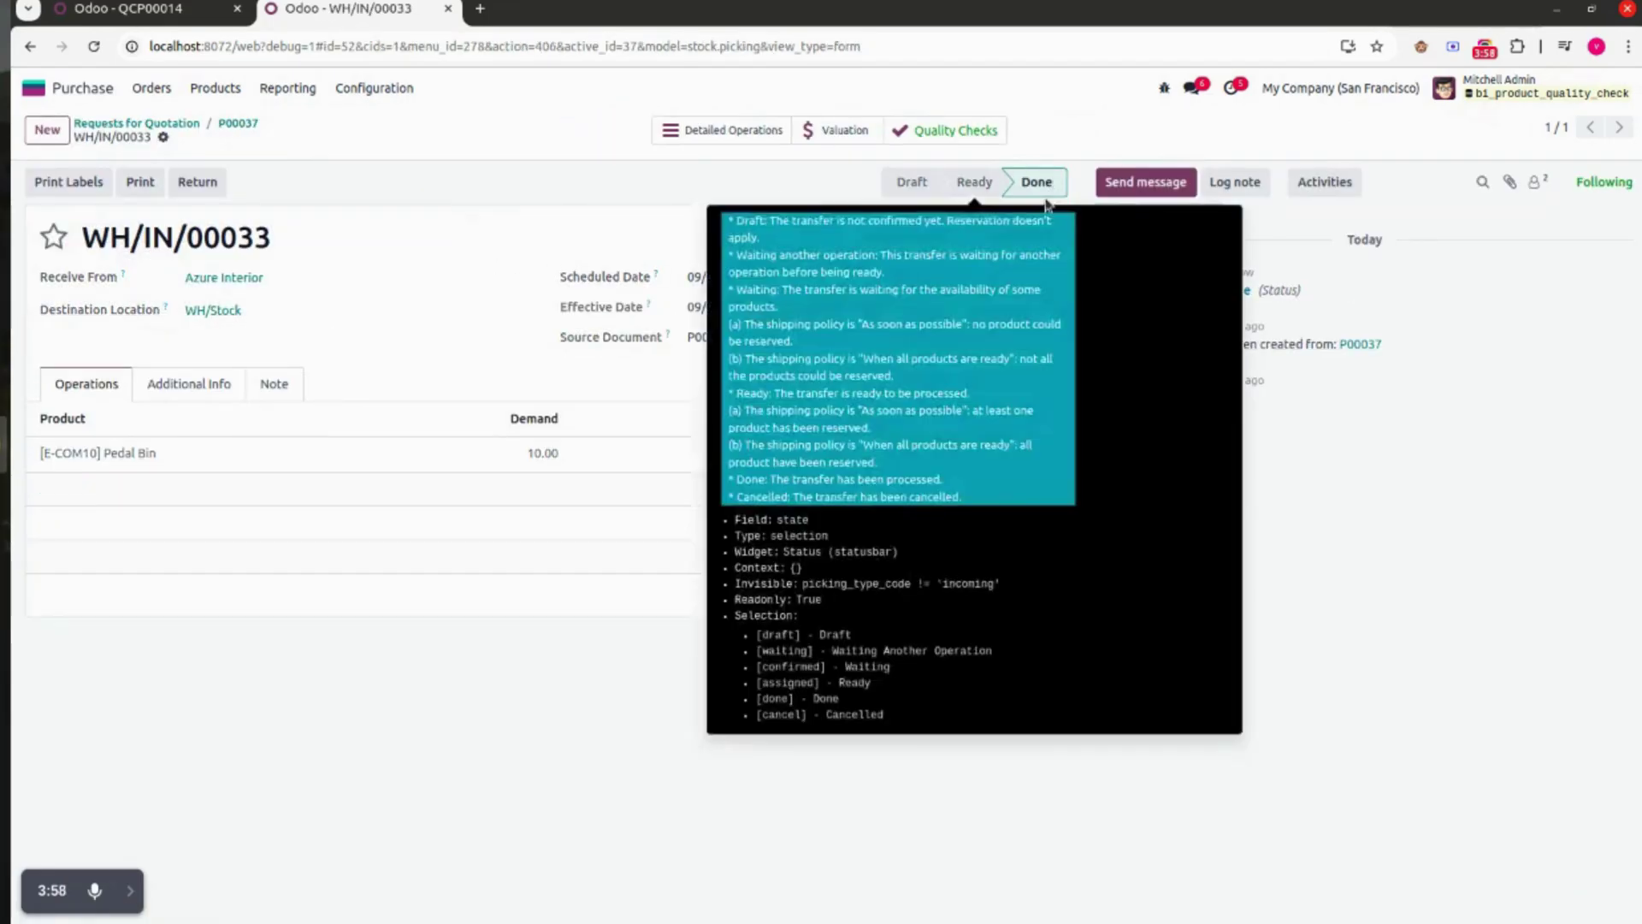
In the first Odoo browser tab, reload the Pedal Bin control point and open the Quality Check Report
left_click(181, 19)
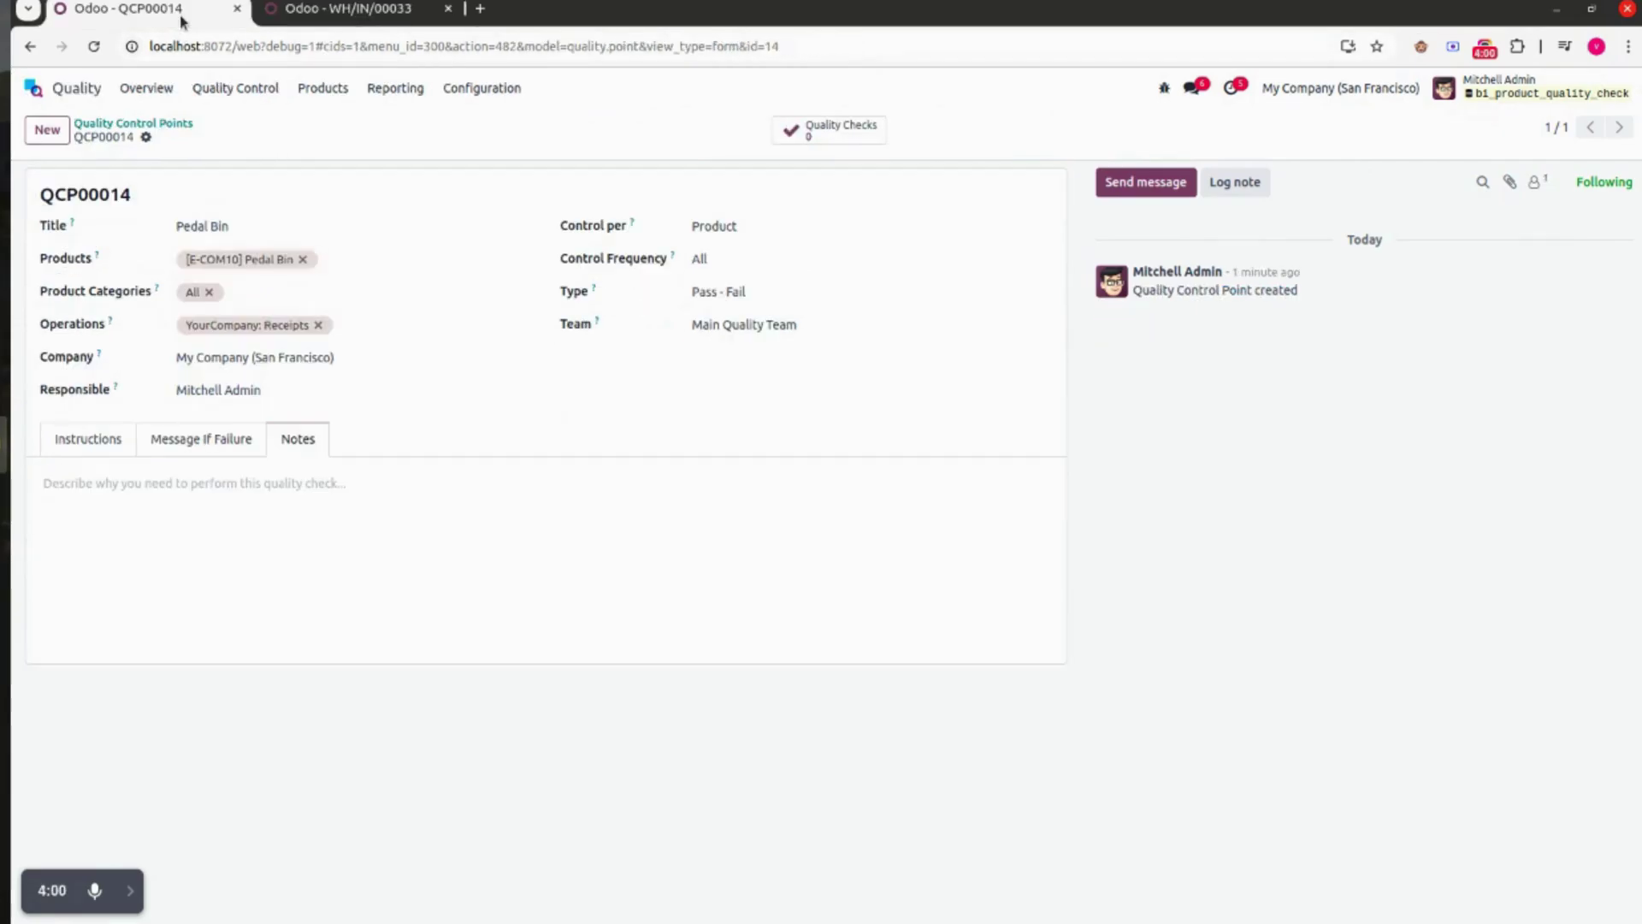
left_click(92, 48)
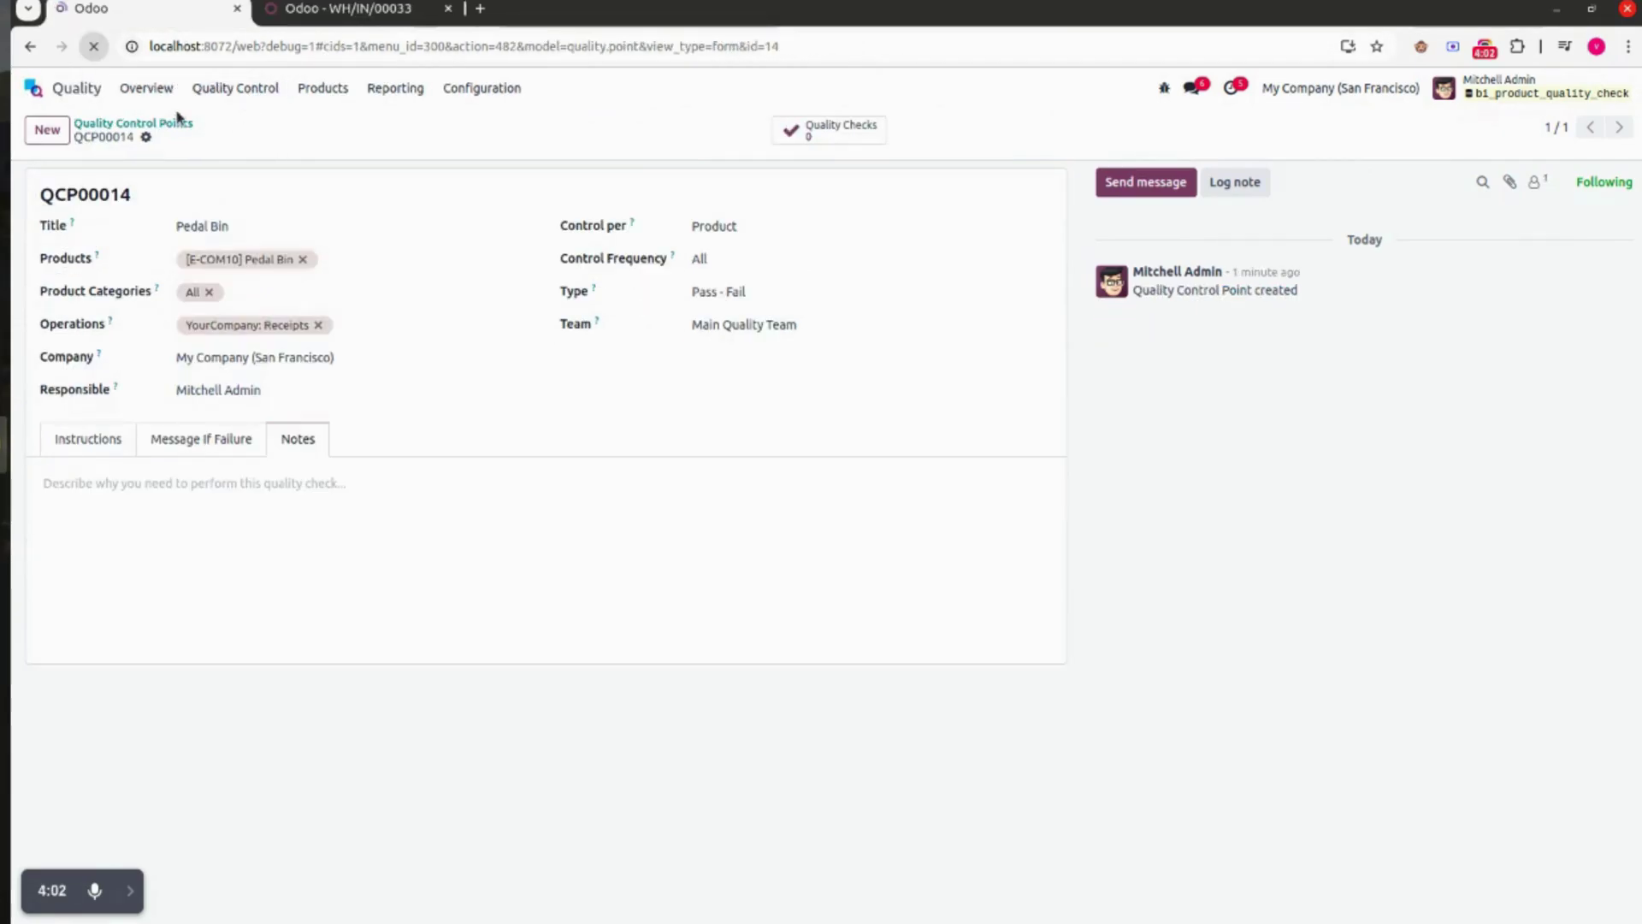
left_click(396, 90)
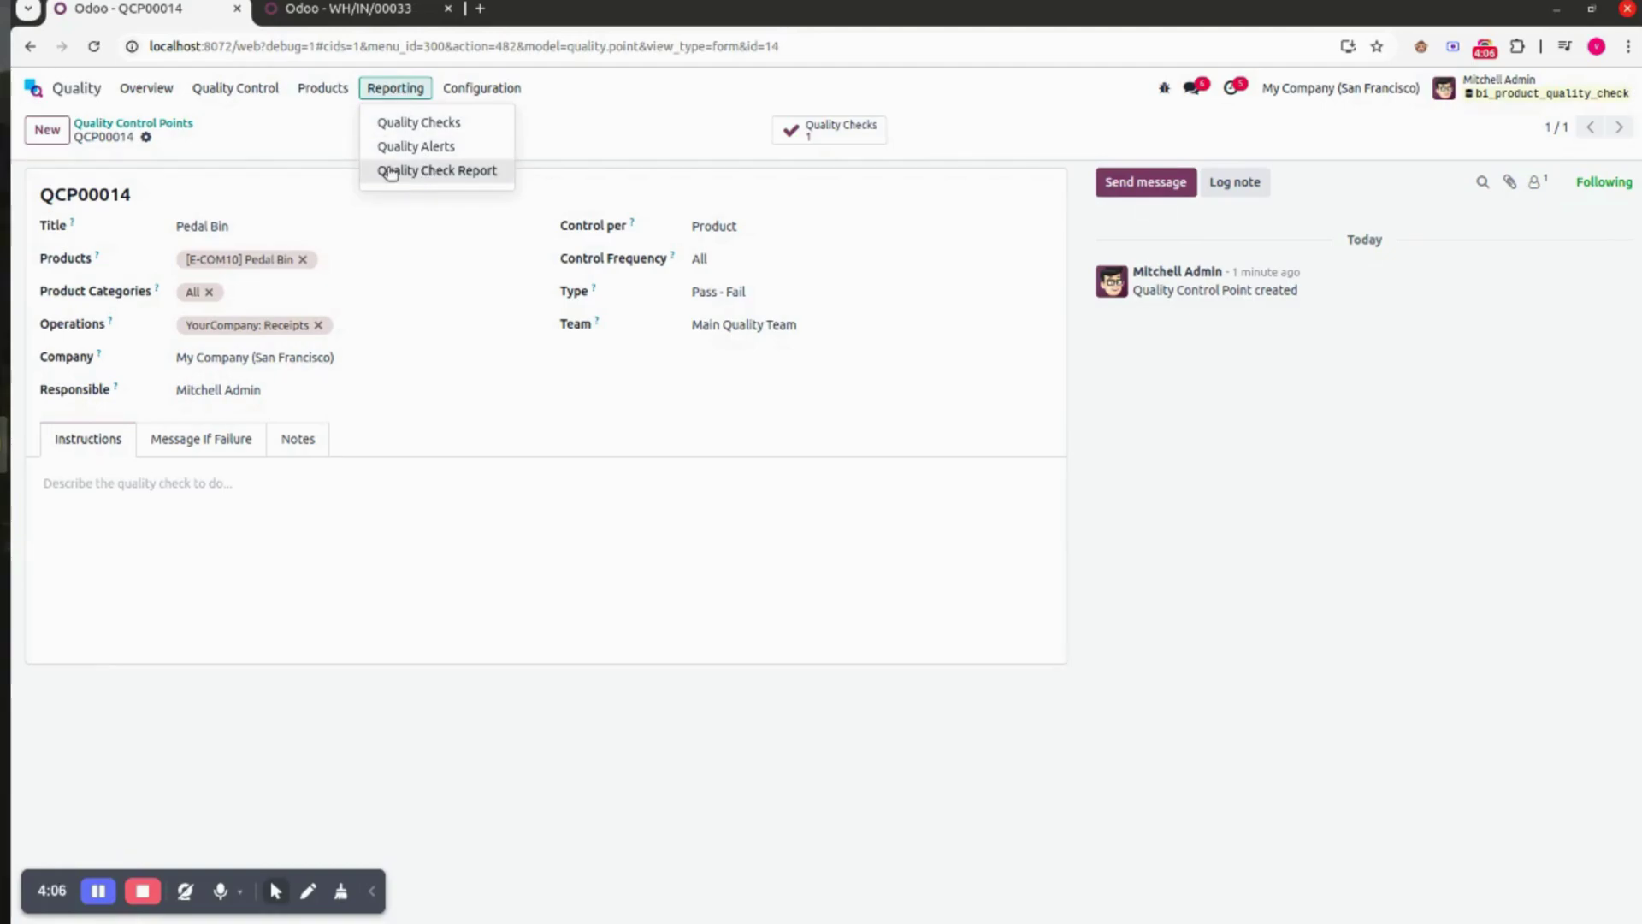
left_click(490, 173)
left_click(374, 892)
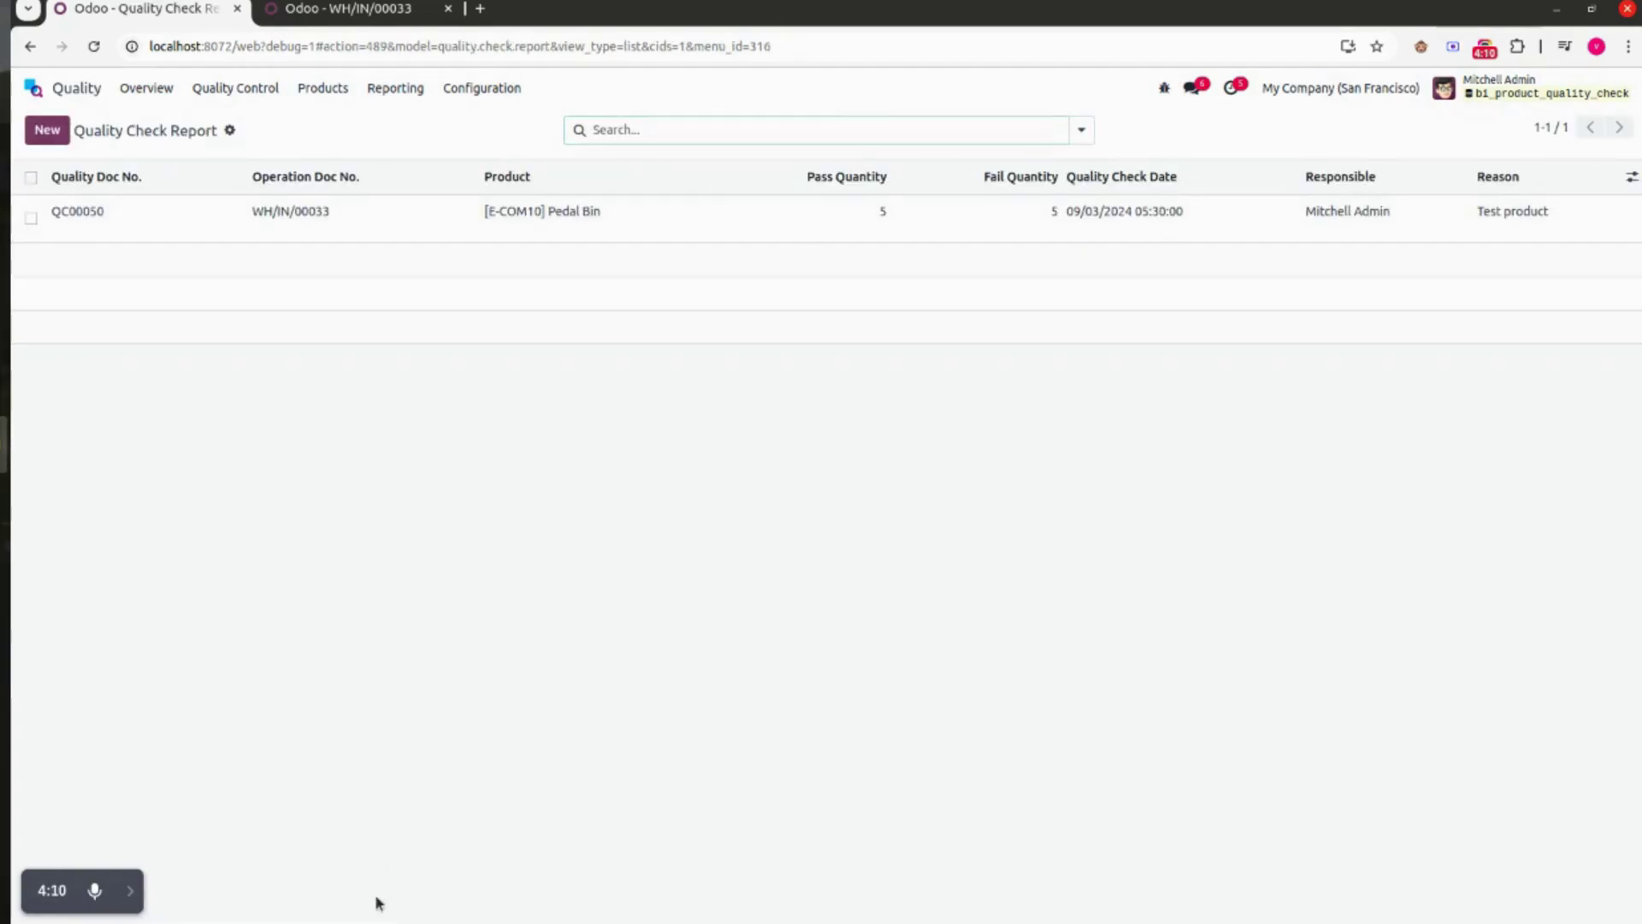
Examine the details of the Pedal Bin entry in the report, and return through the report list to the app overview
left_click(464, 218)
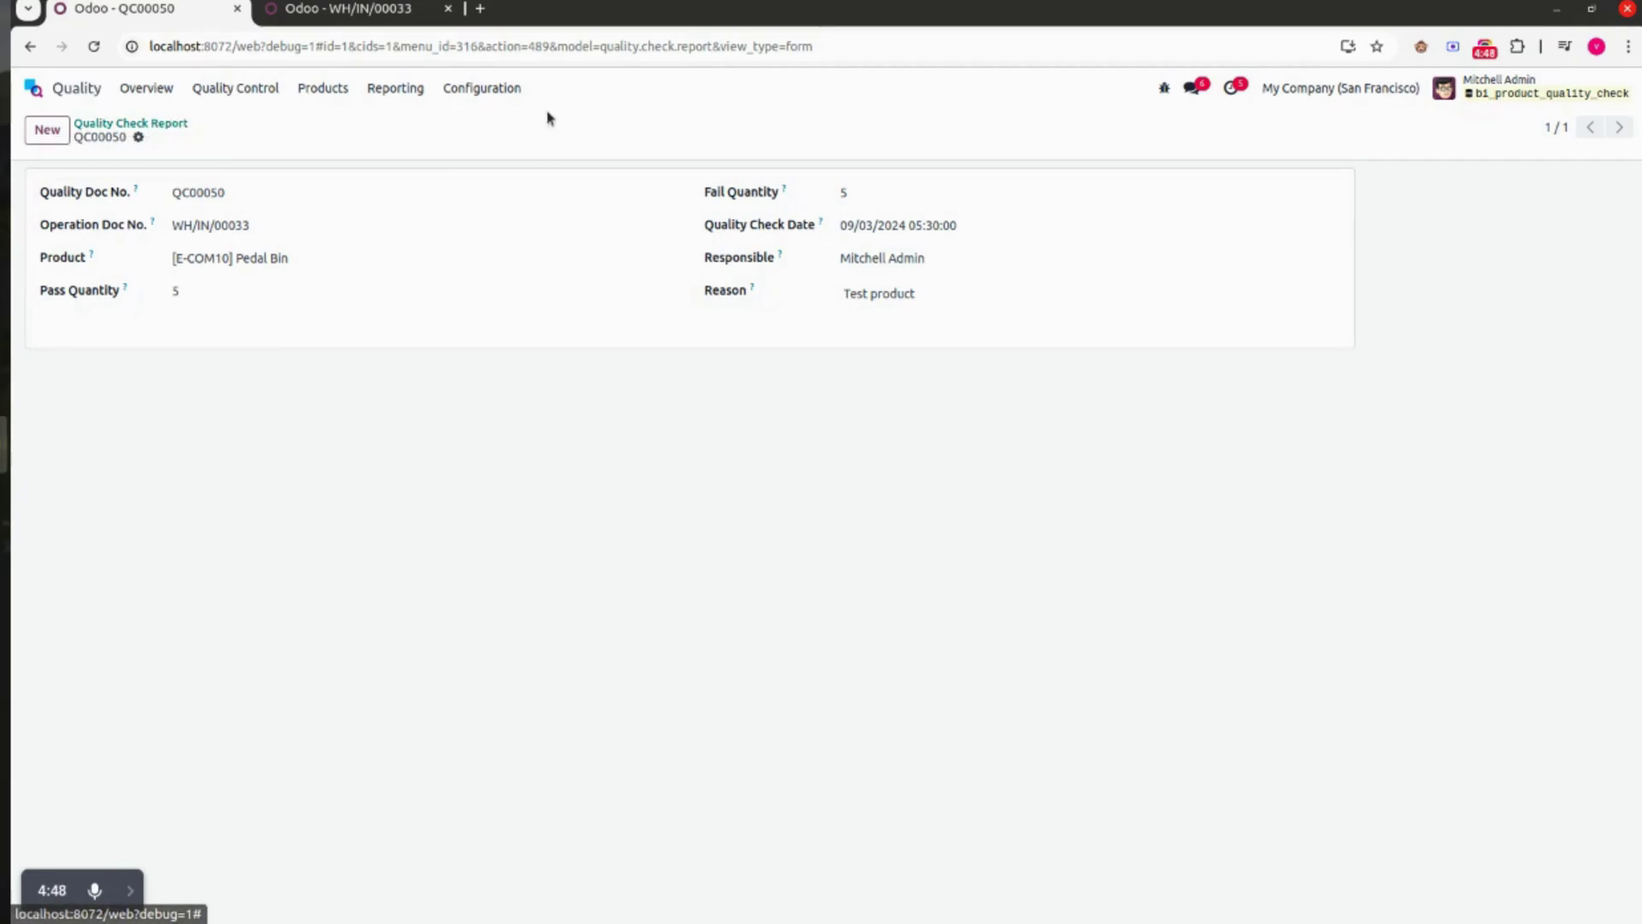
left_click(176, 126)
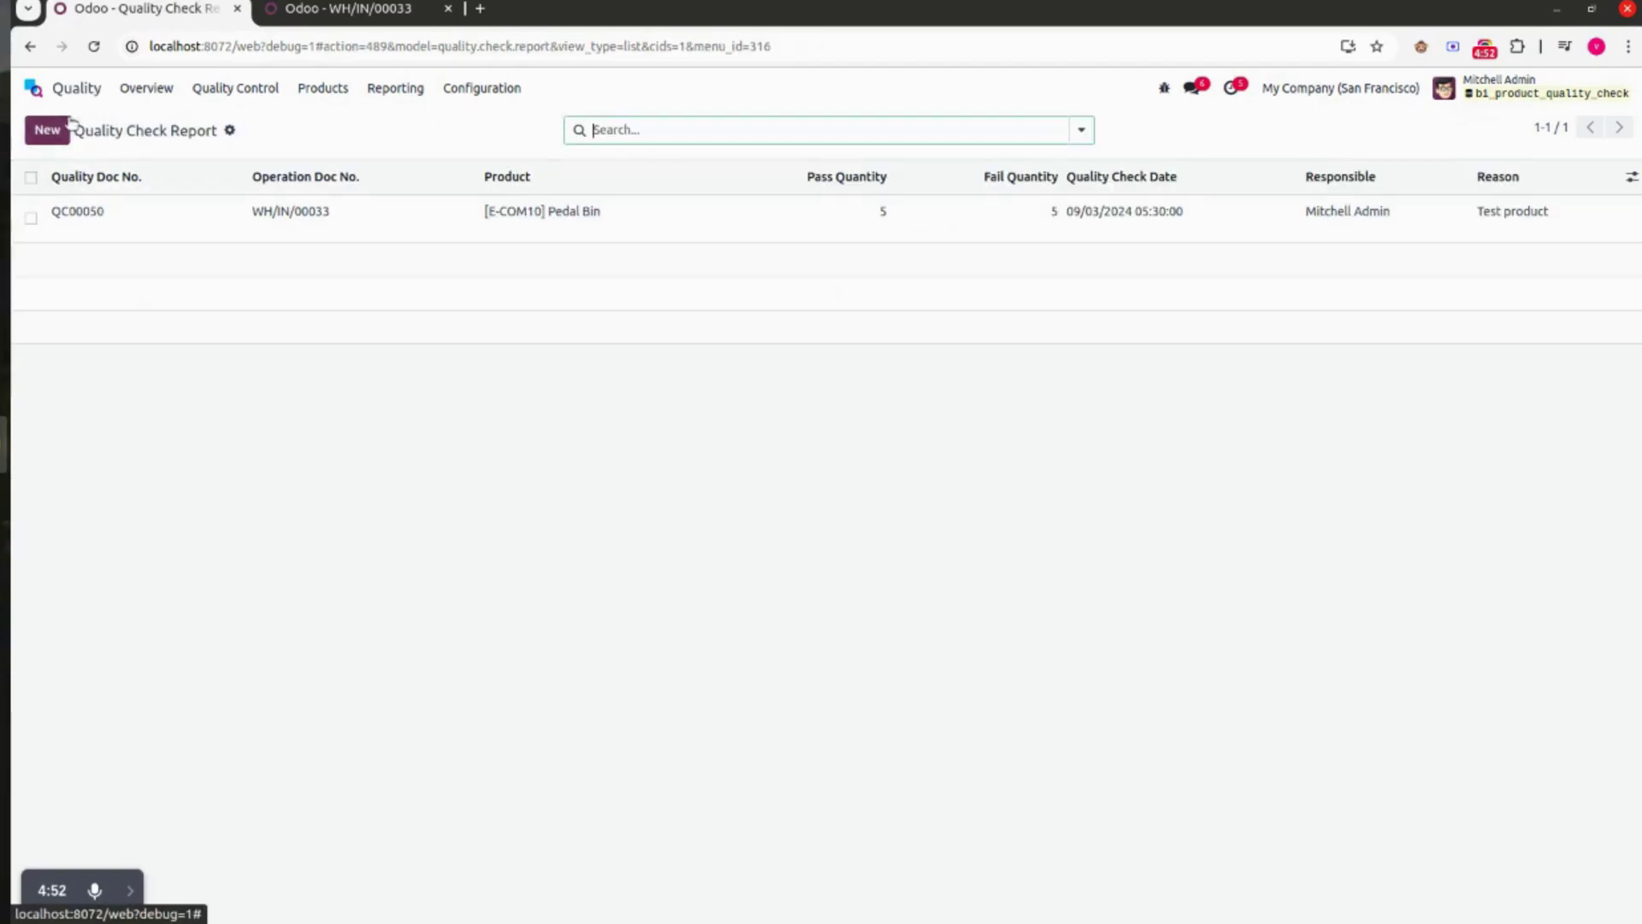
left_click(47, 92)
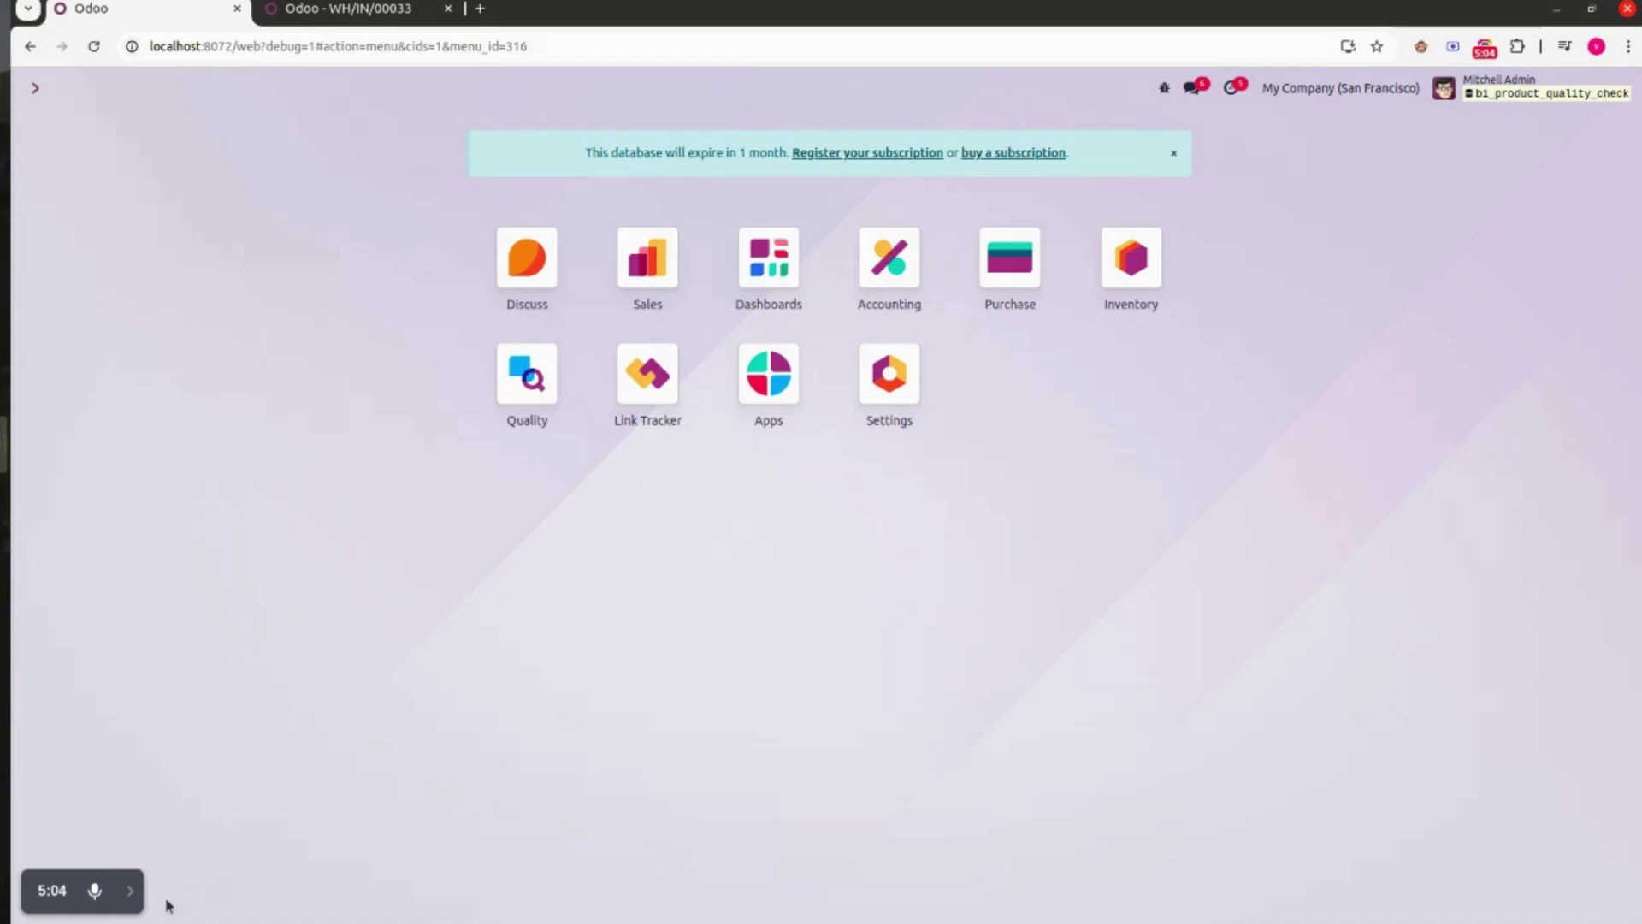
left_click(130, 891)
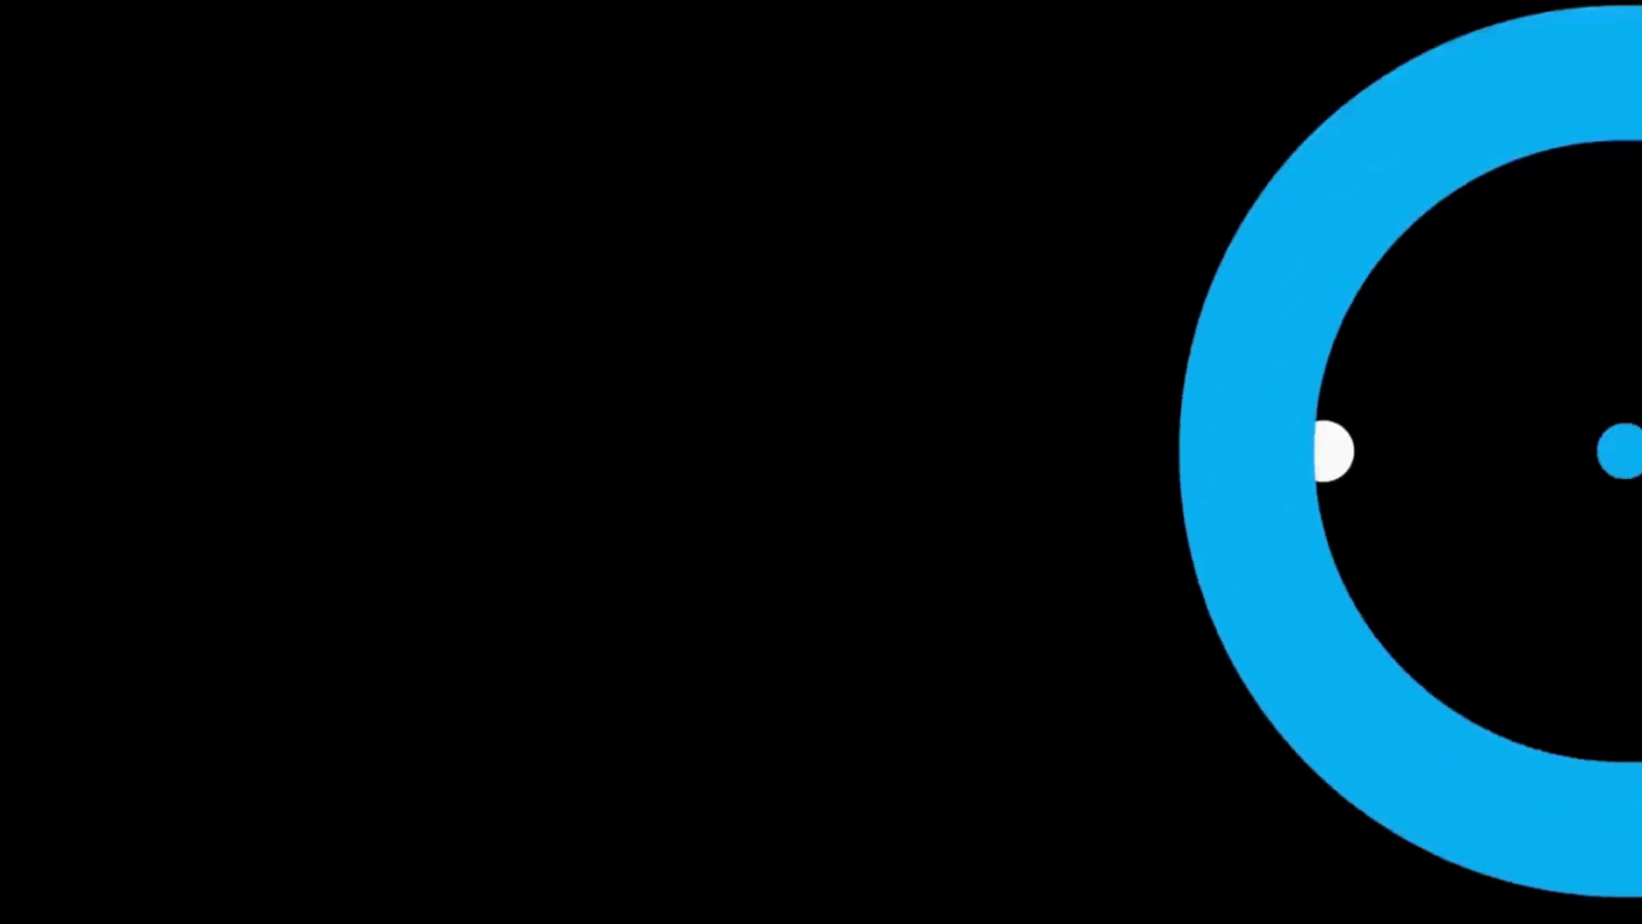